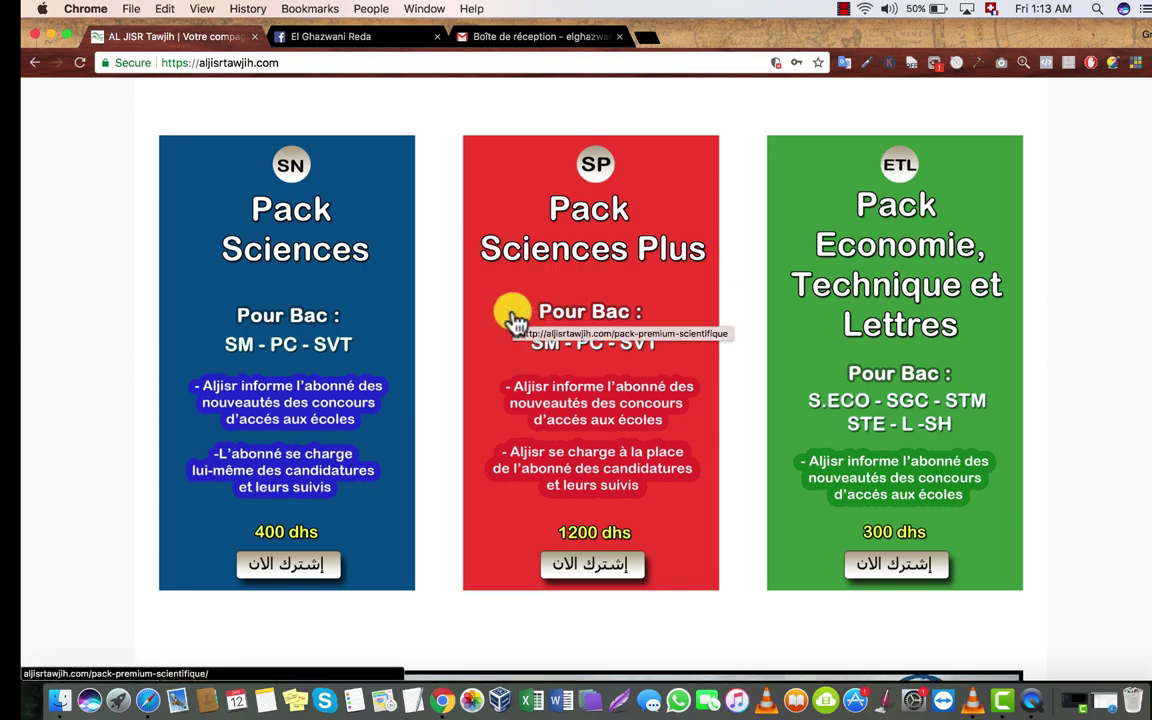
Step: Open the 400 dhs Pack Scientifique Normal offer and scroll through its benefits
left_click(279, 567)
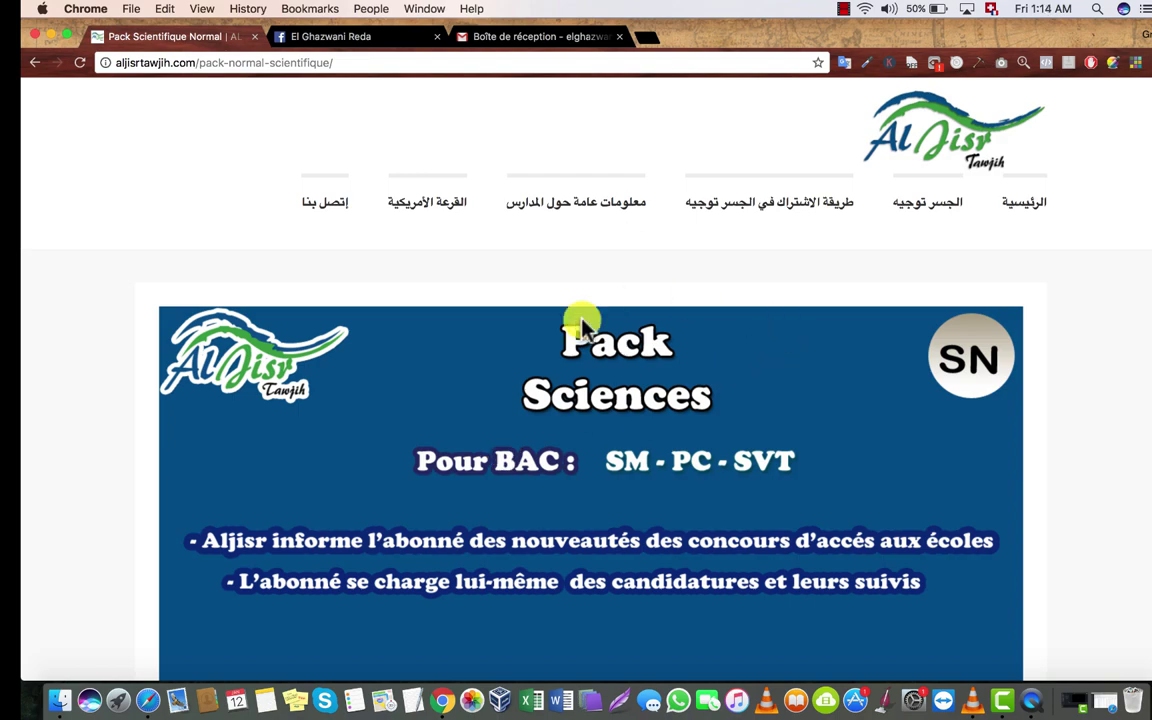
scroll(1148, 150, "down", 10)
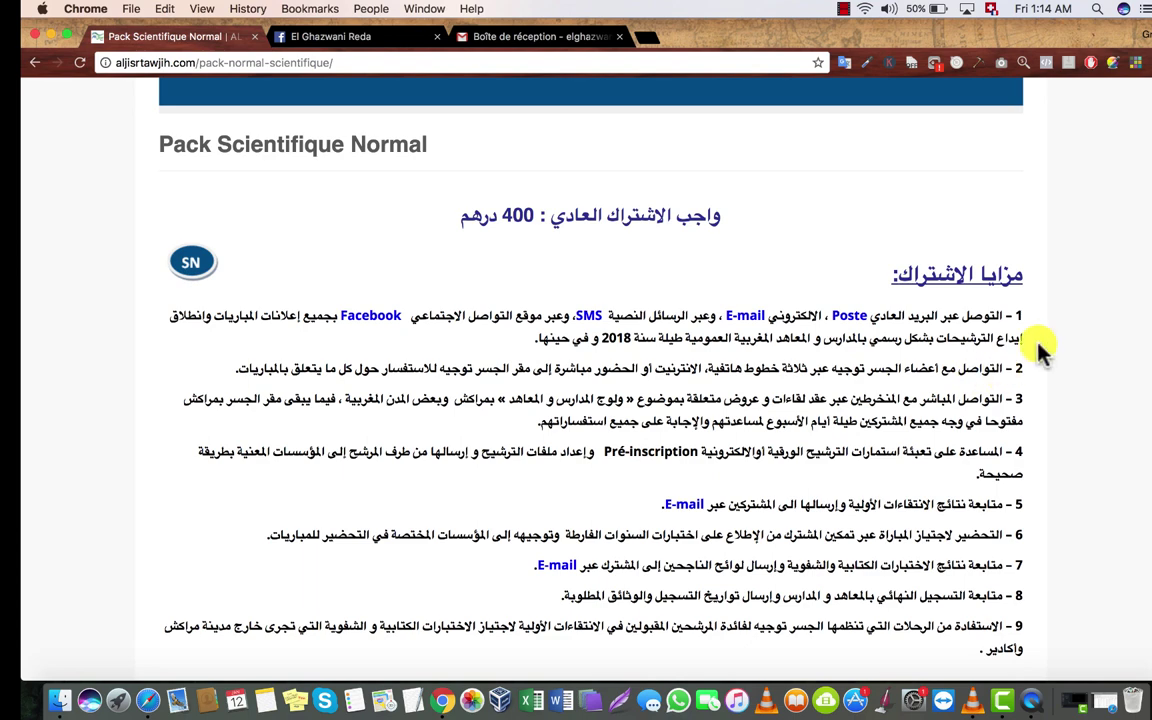
scroll(1030, 250, "down", 4)
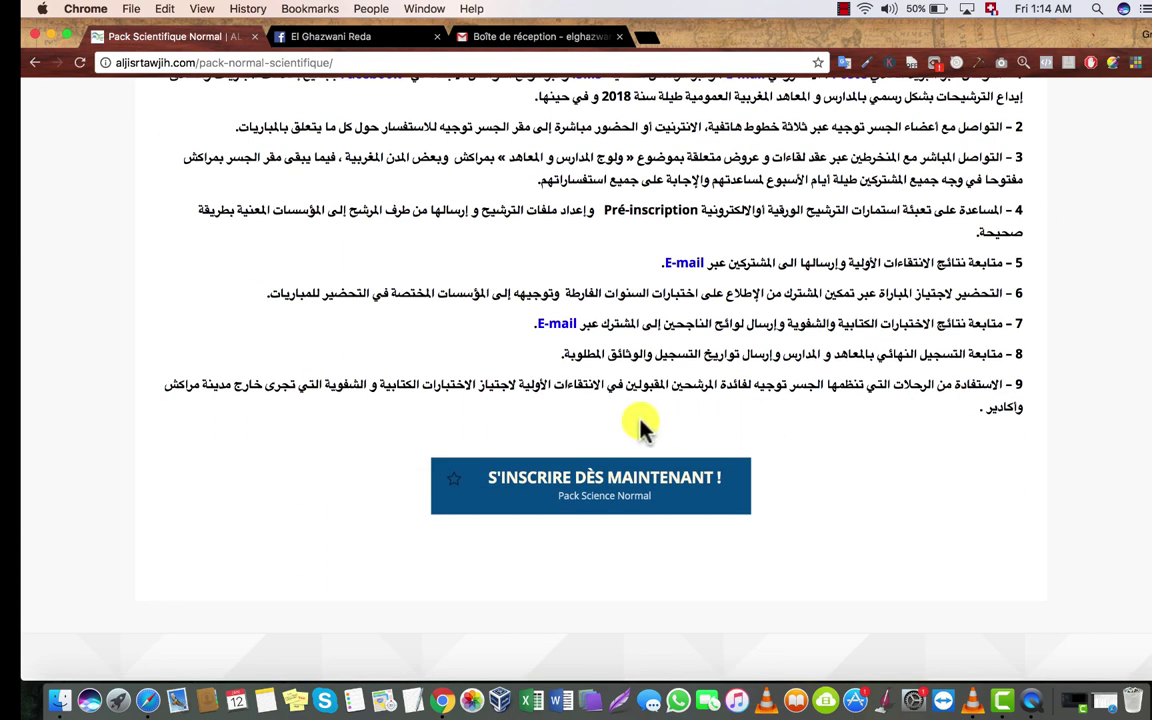
Step: Go to the Pack Scientifique Normal registration page and scroll down to its blank sign-up form
left_click(585, 492)
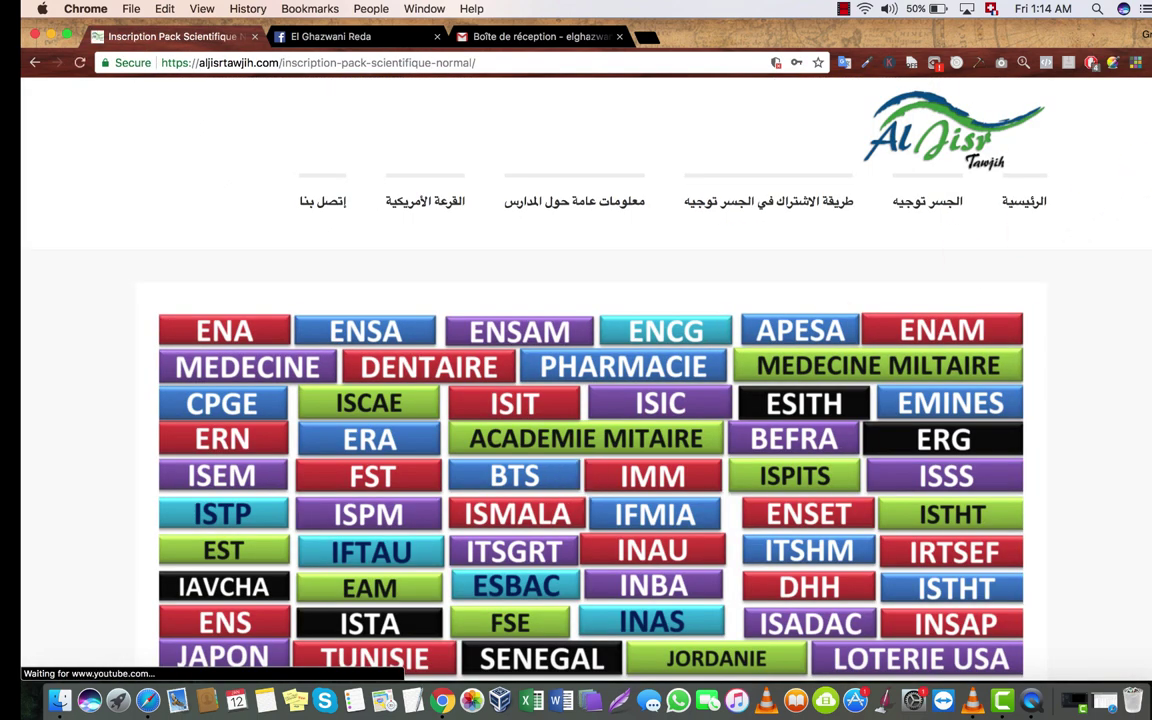
scroll(1149, 141, "down", 10)
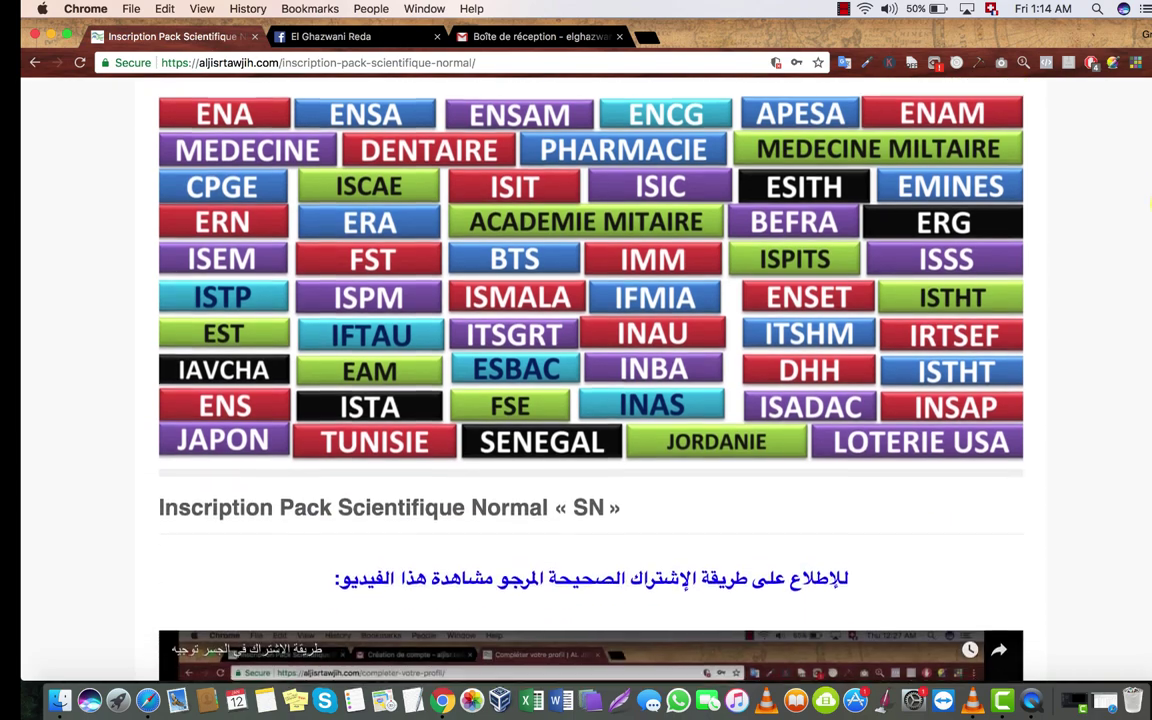
scroll(1150, 365, "down", 5)
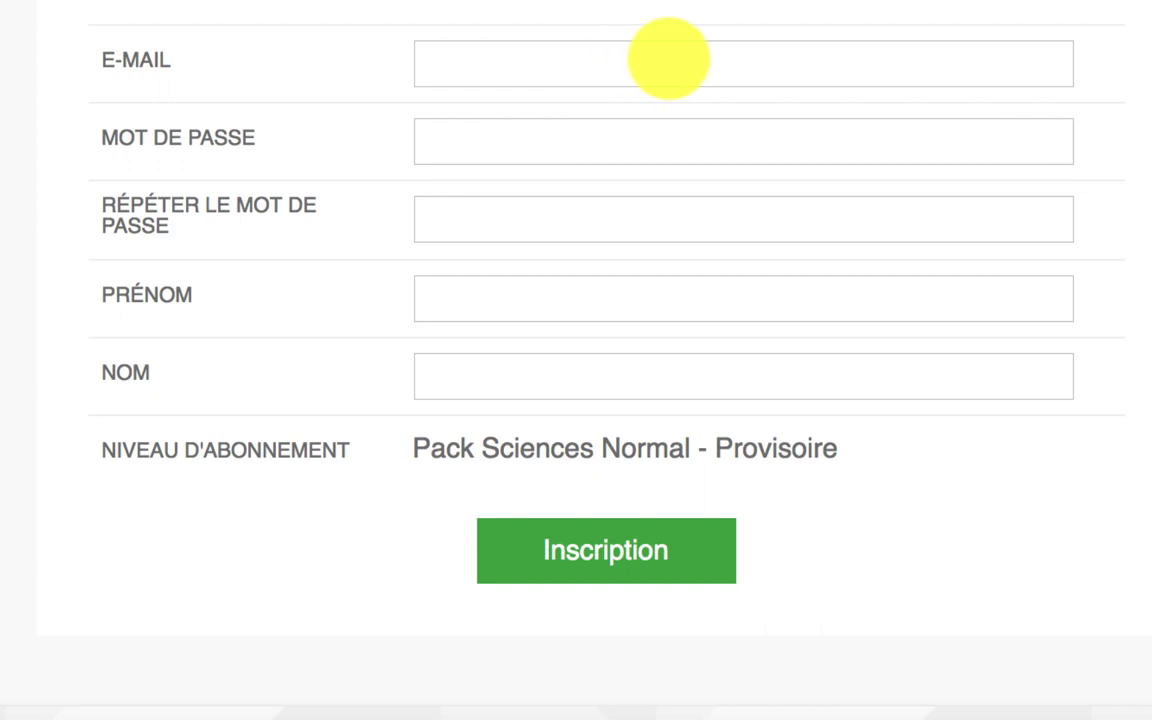
Step: Enter the e-mail address and the account password twice in the sign-up form
left_click(668, 59)
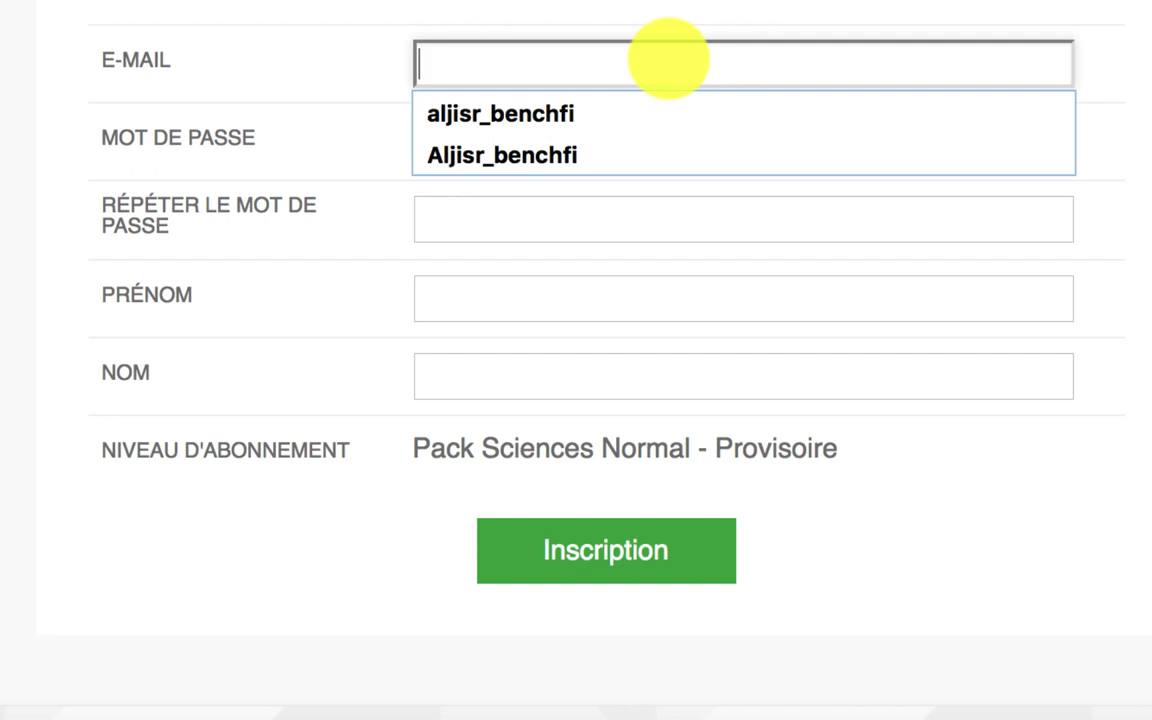
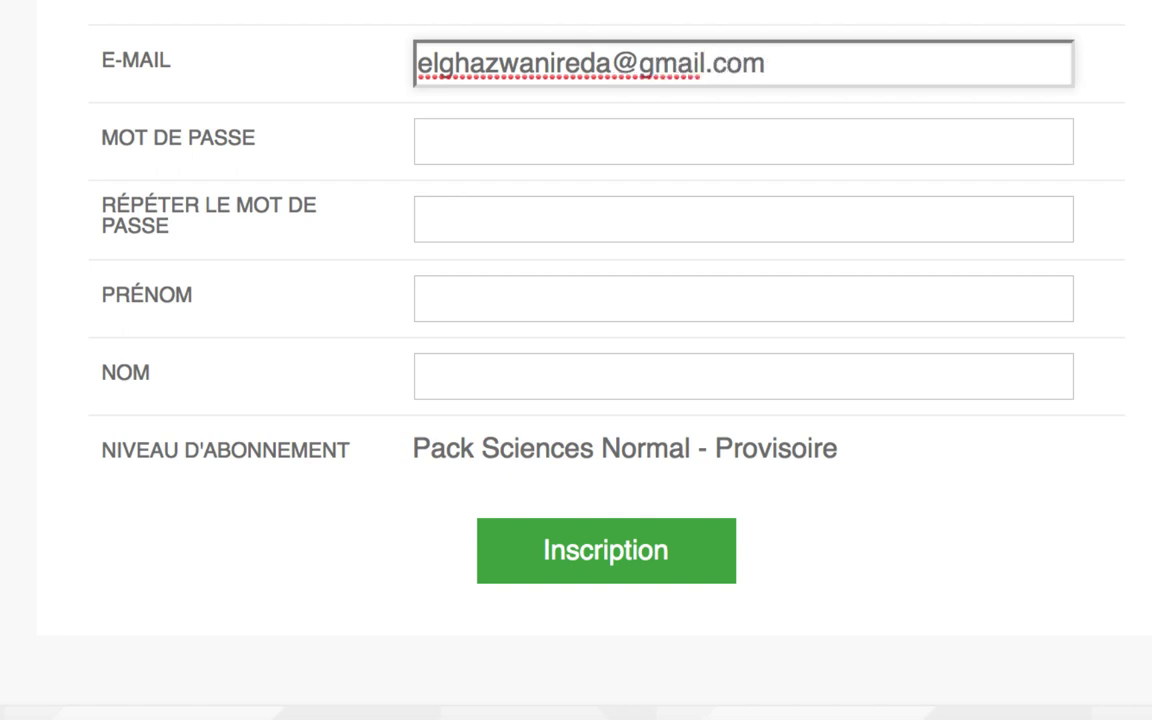
left_click(597, 131)
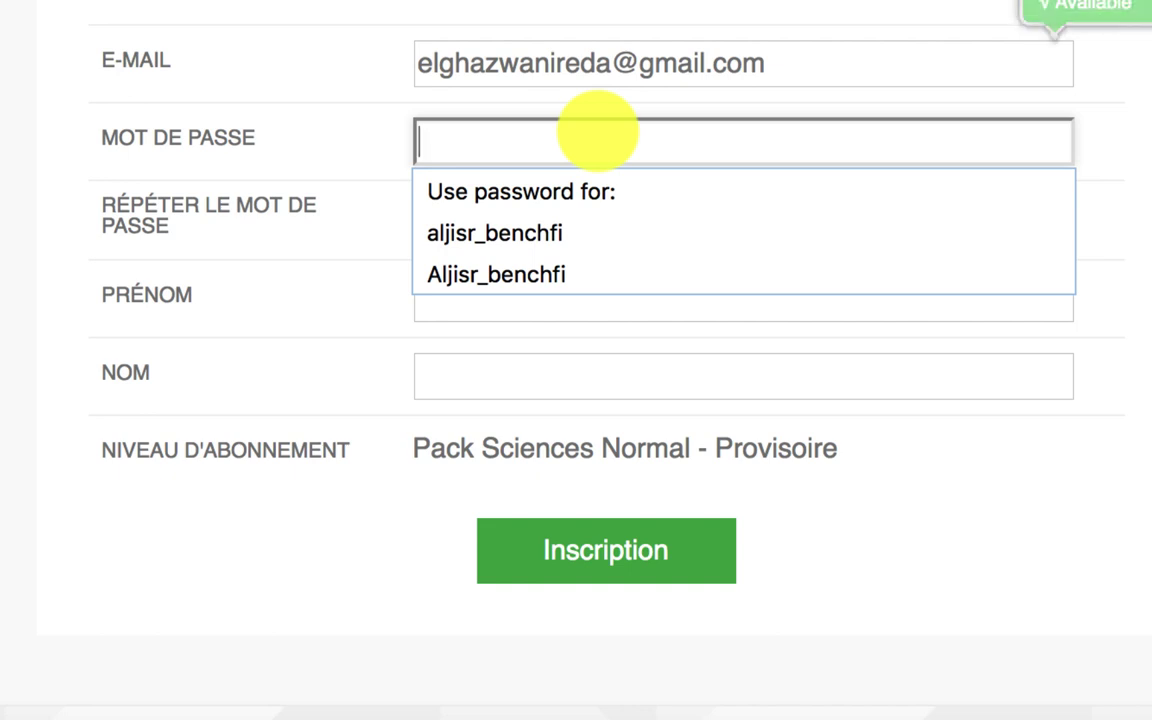
type("••••")
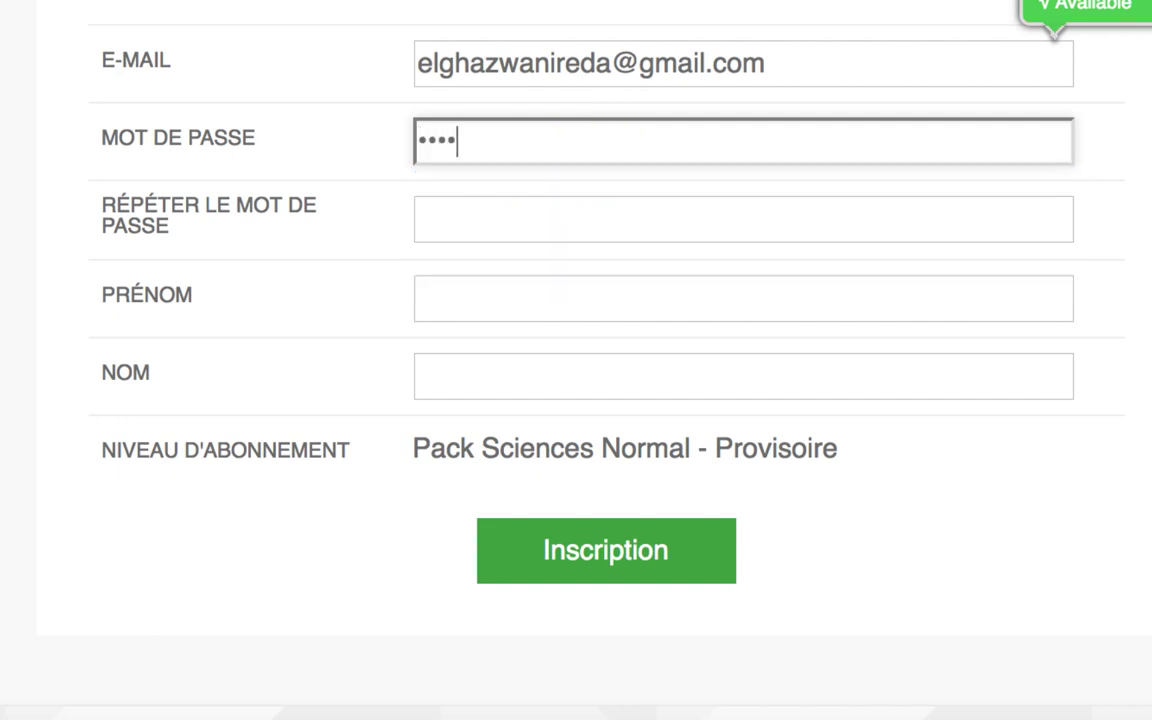
type("••••")
left_click(613, 210)
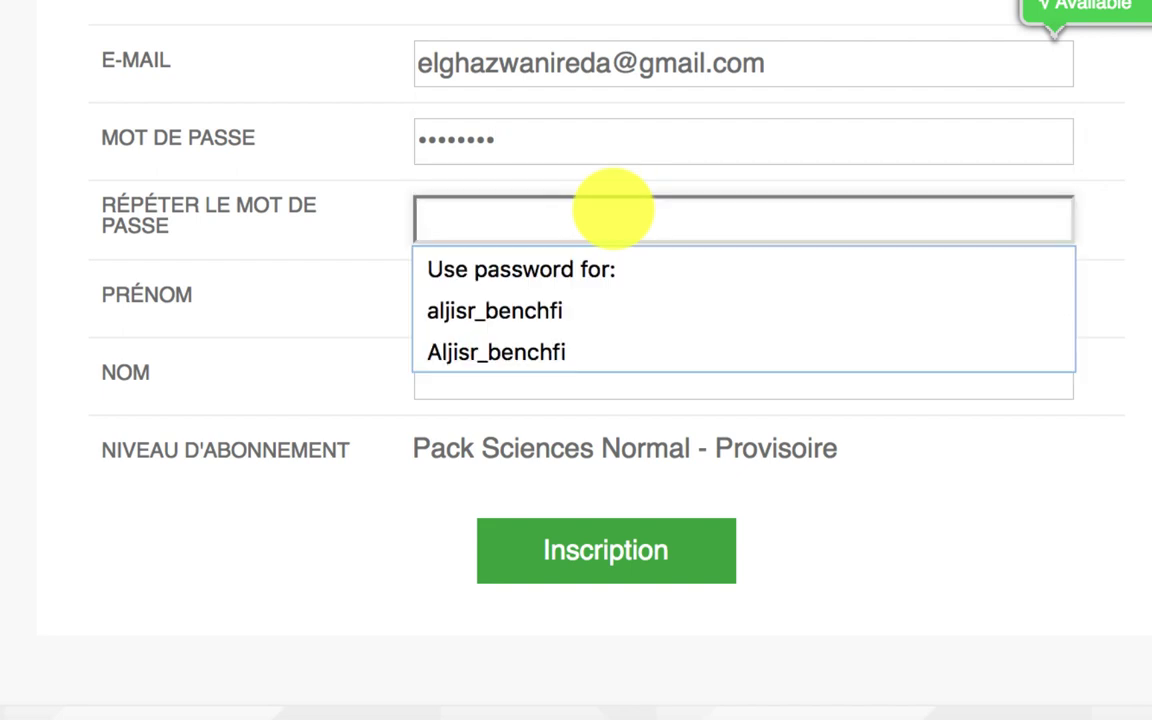
type("••••")
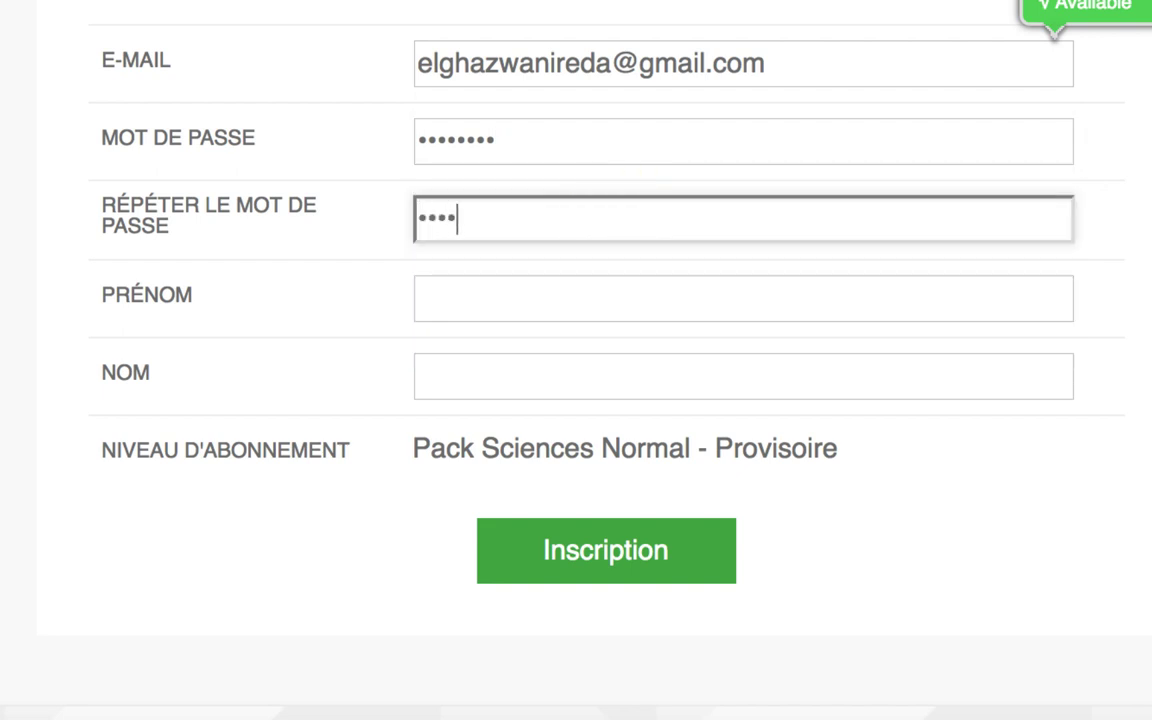
type("••••")
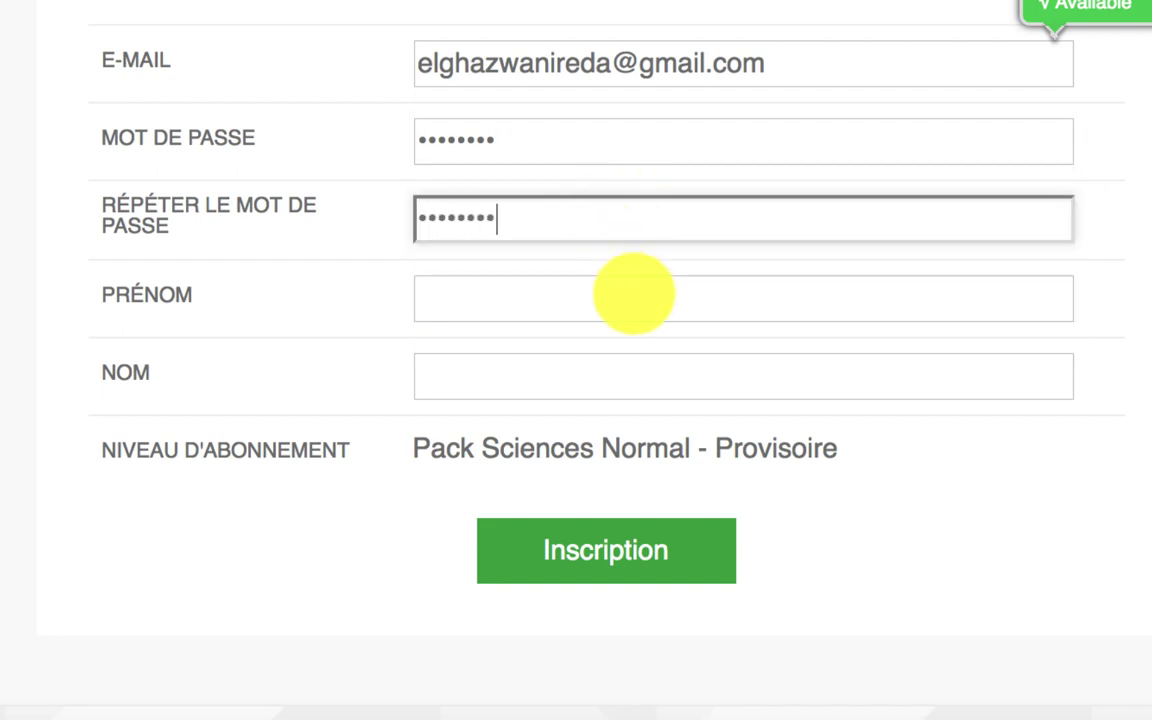
Step: Fill in the first and last name, then submit the form with Inscription
left_click(634, 293)
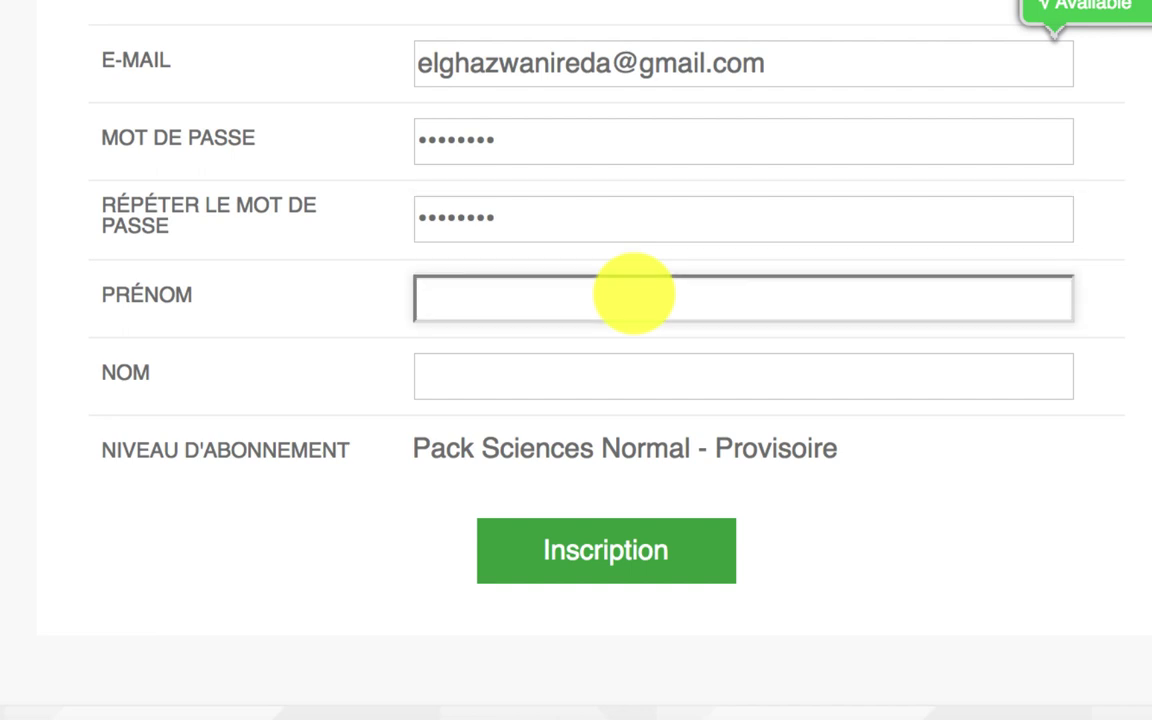
left_click(600, 376)
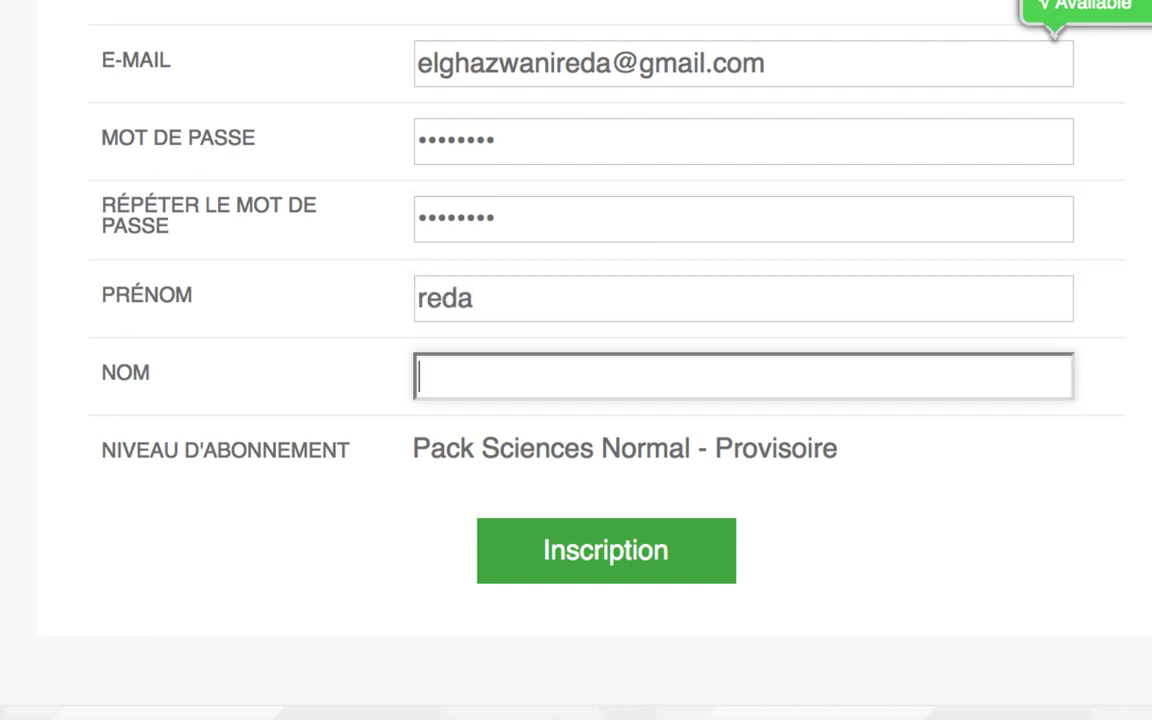
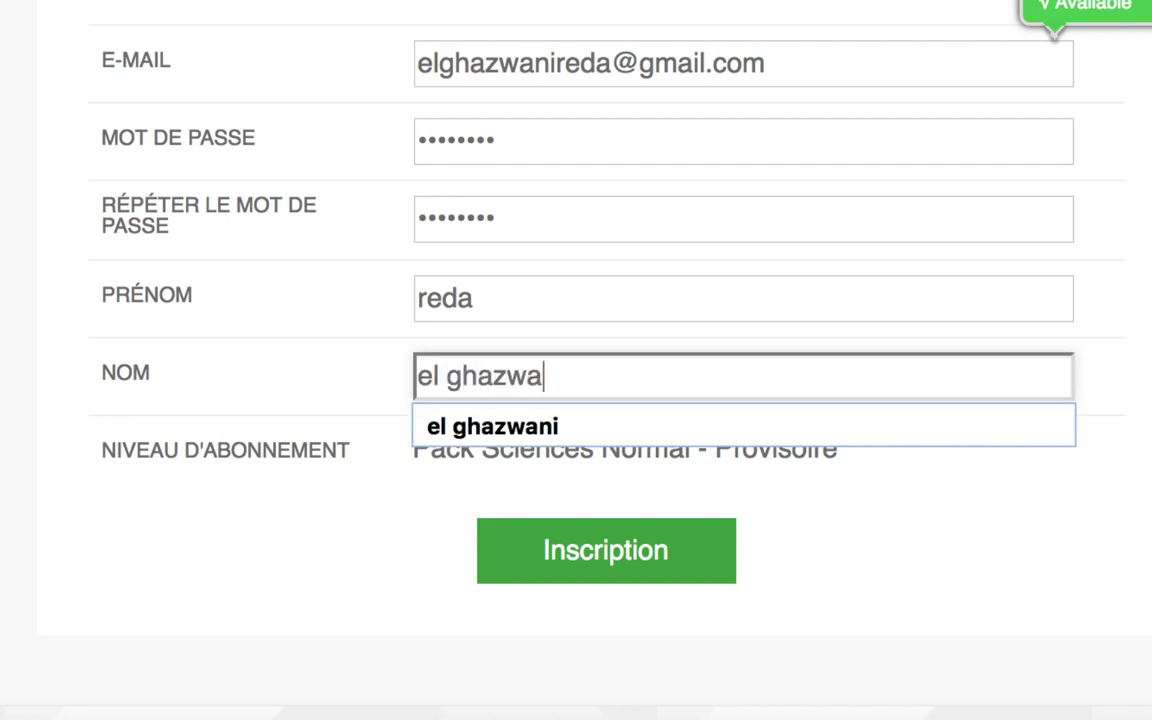
left_click(1100, 231)
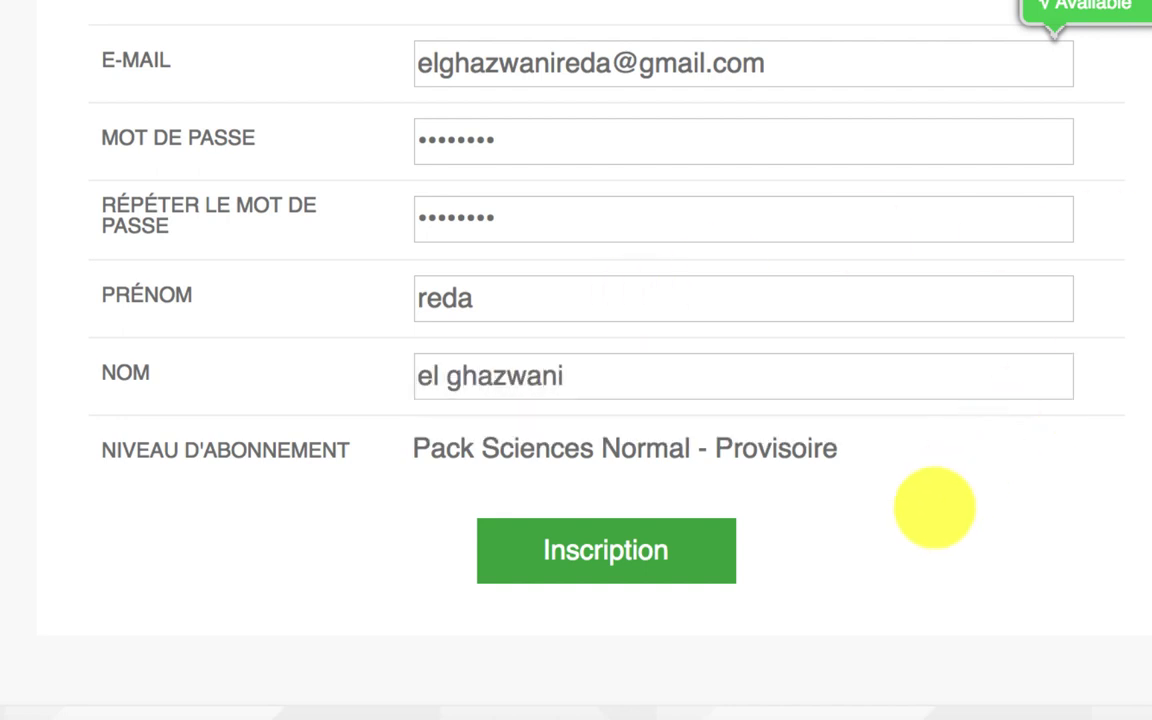
left_click(617, 552)
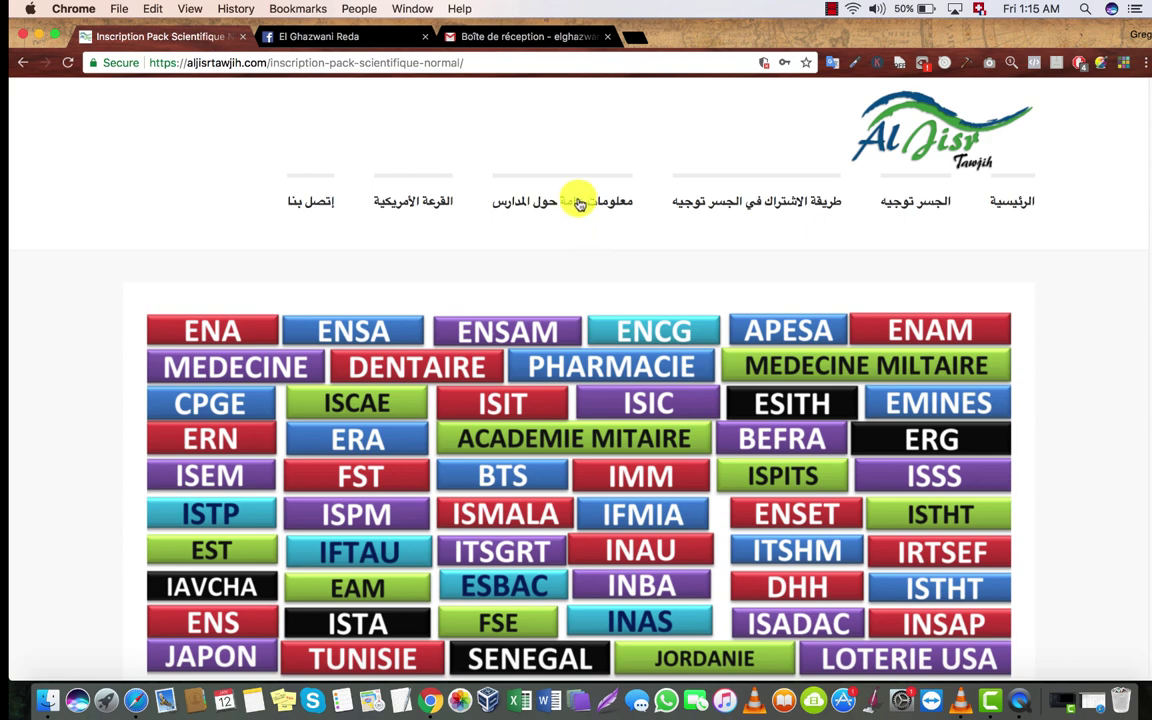
Step: Switch to the Gmail inbox tab showing the Création de compte e-mail
left_click(522, 36)
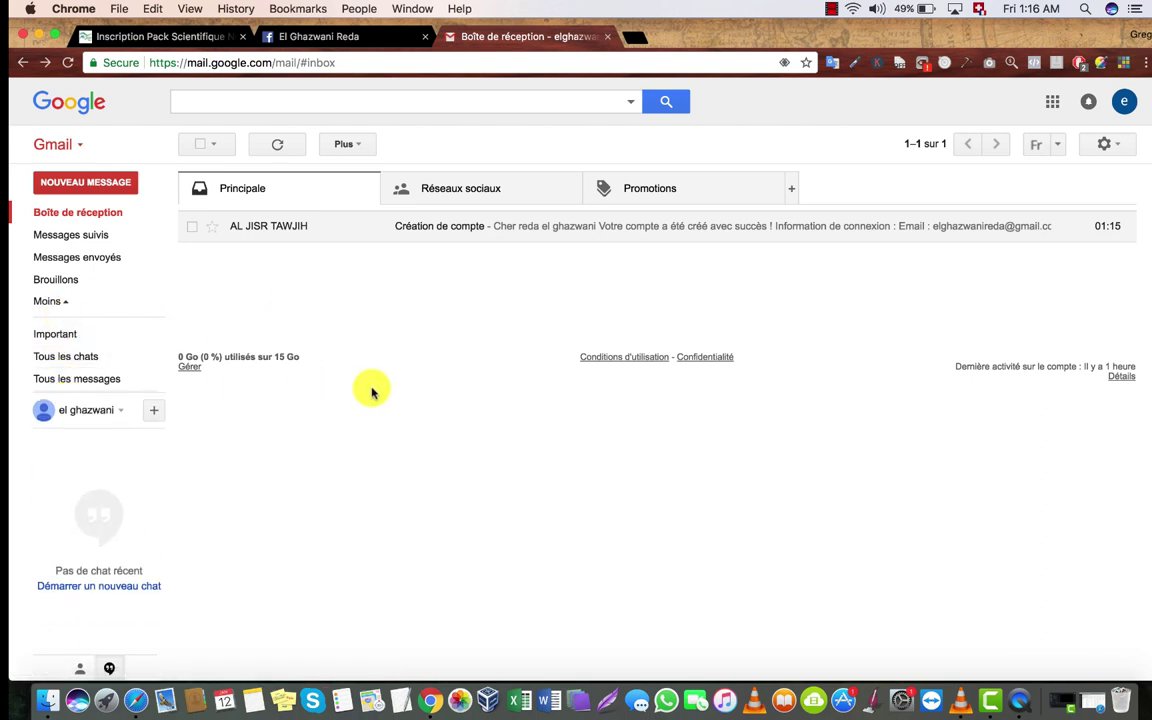
Step: Open the AL JISR TAWJIH e-mail, try its activation link, then copy the fallback activation URL into a new tab
left_click(298, 229)
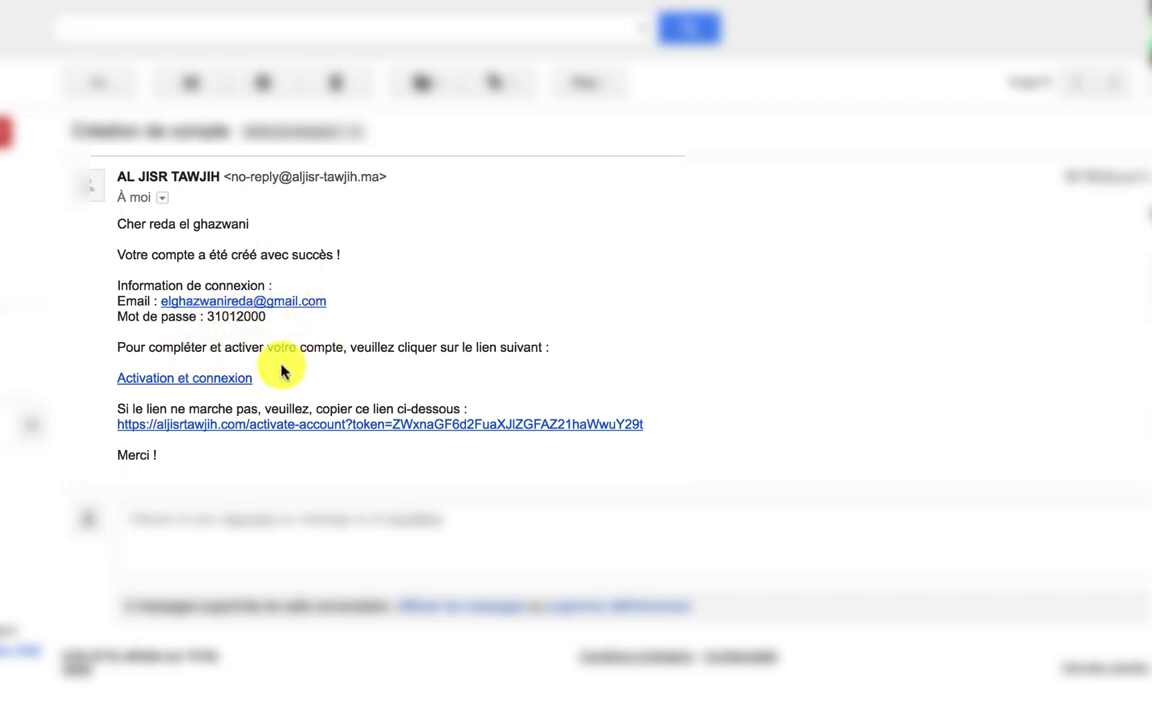
left_click(176, 380)
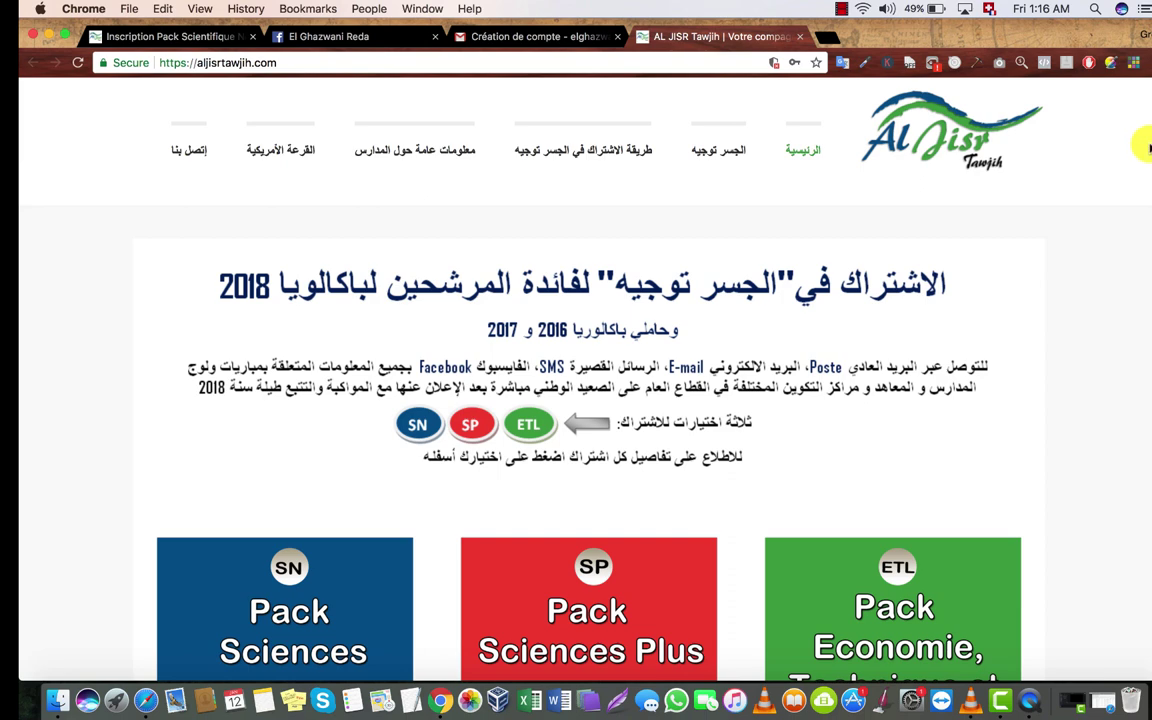
left_click(535, 36)
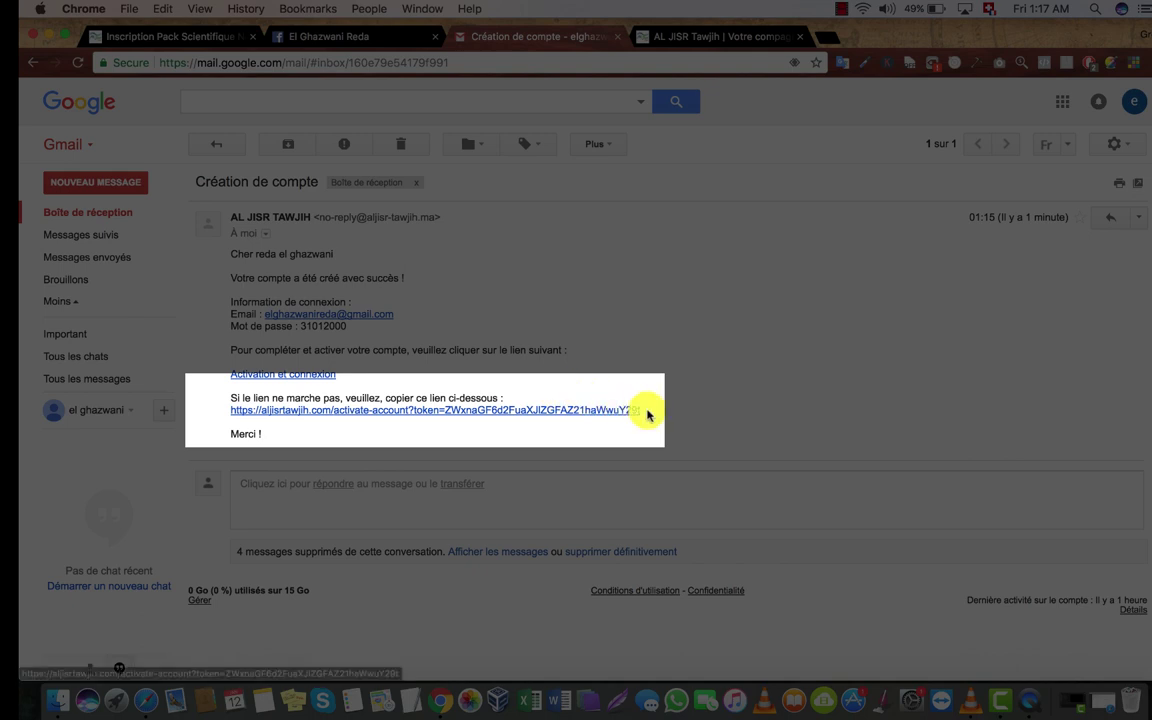
left_click_drag(648, 411, 234, 410)
key("super+c")
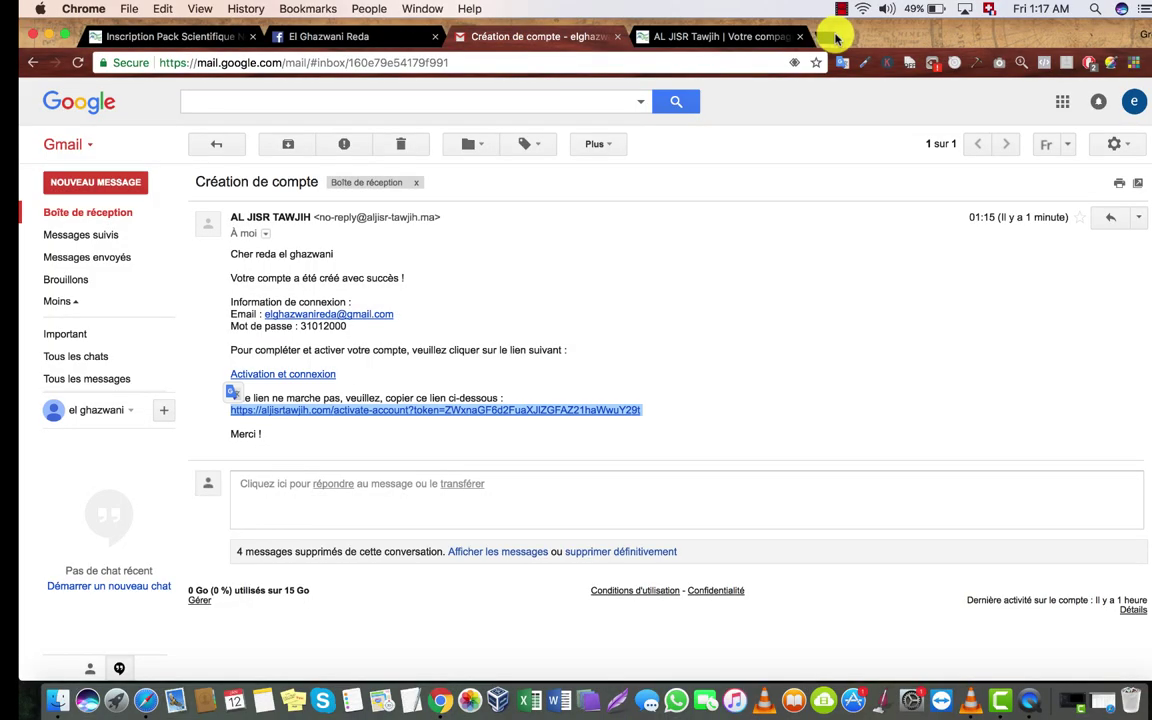
left_click(828, 36)
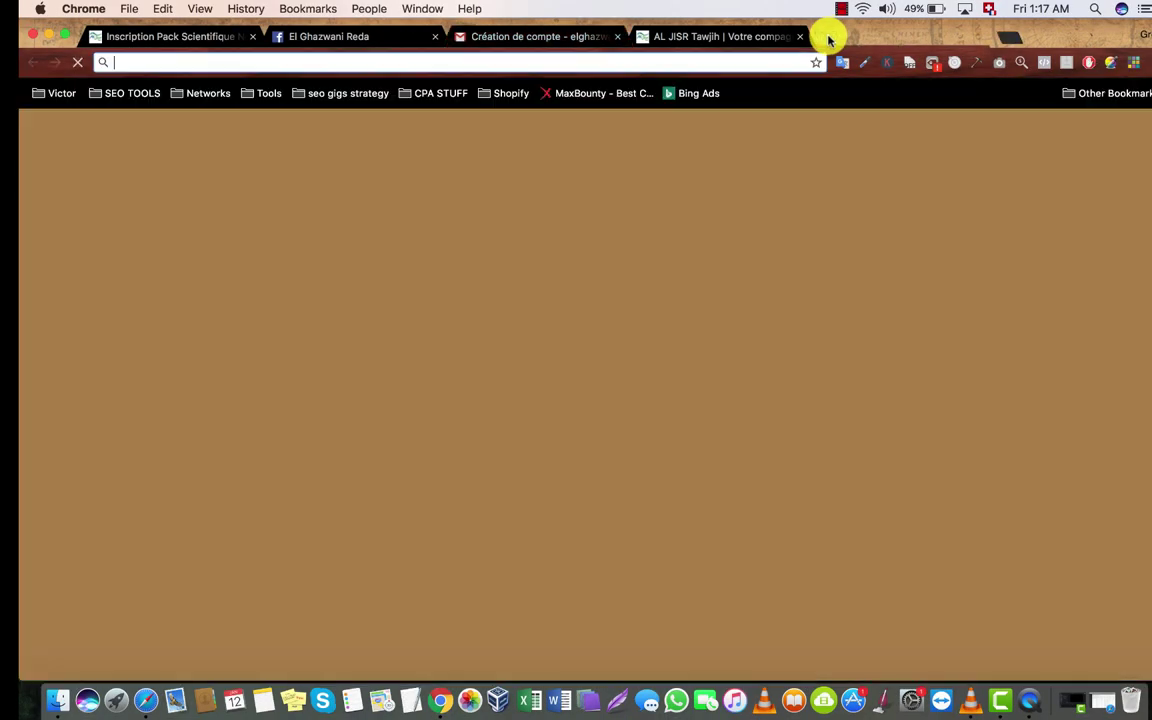
Step: Load the pasted activation address and scroll to the login form
key("super+v")
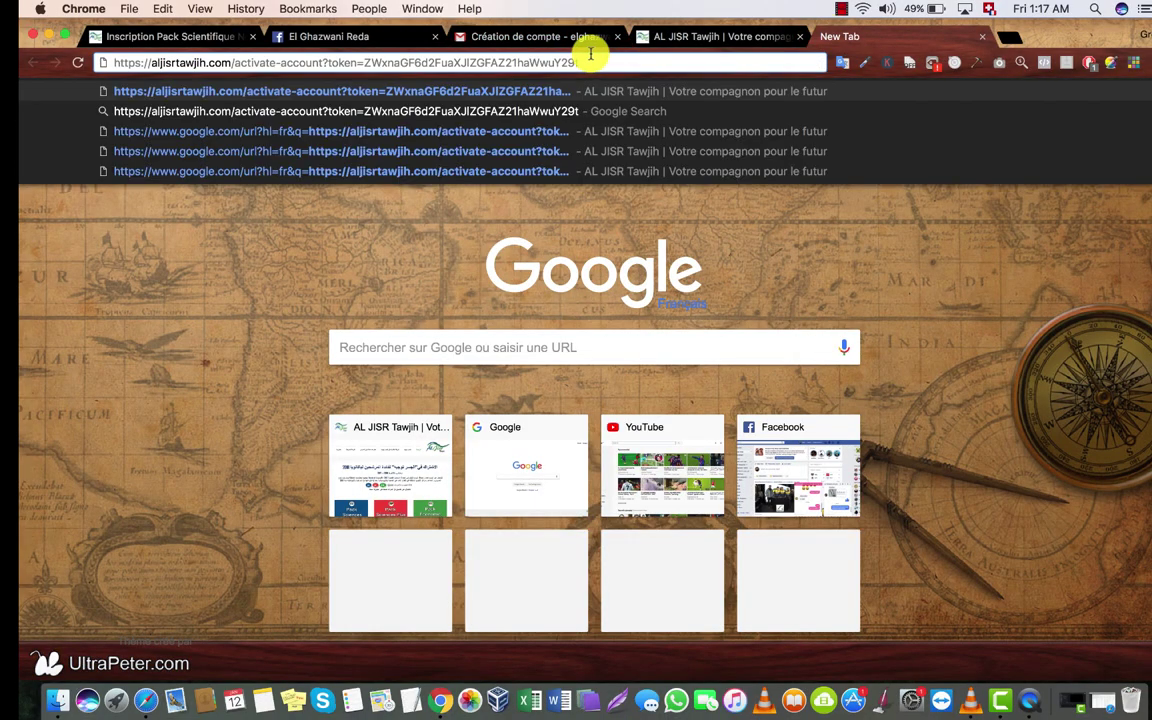
key("Return")
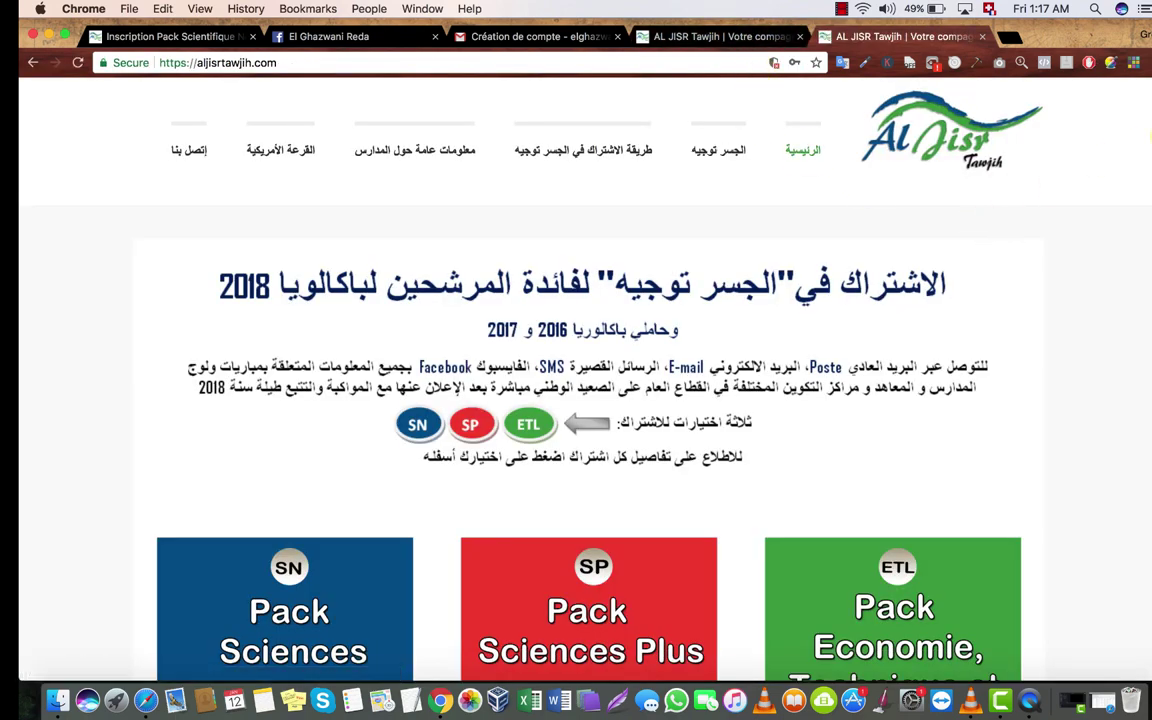
scroll(1148, 138, "down", 15)
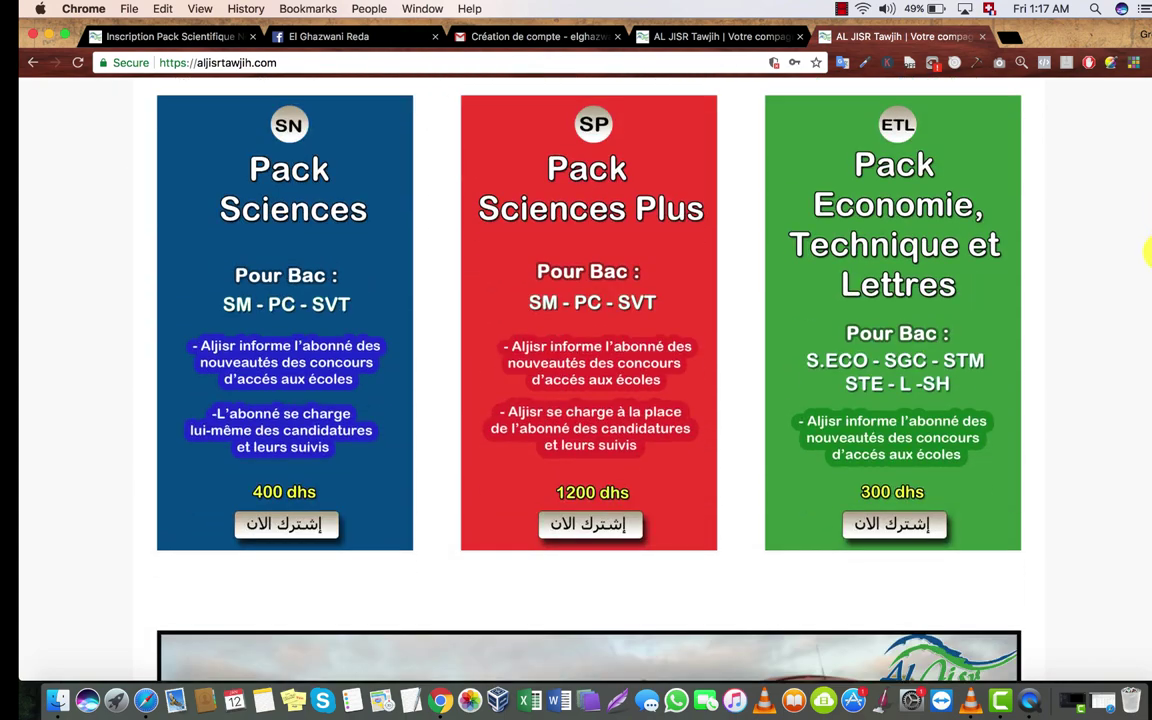
scroll(1145, 420, "down", 3)
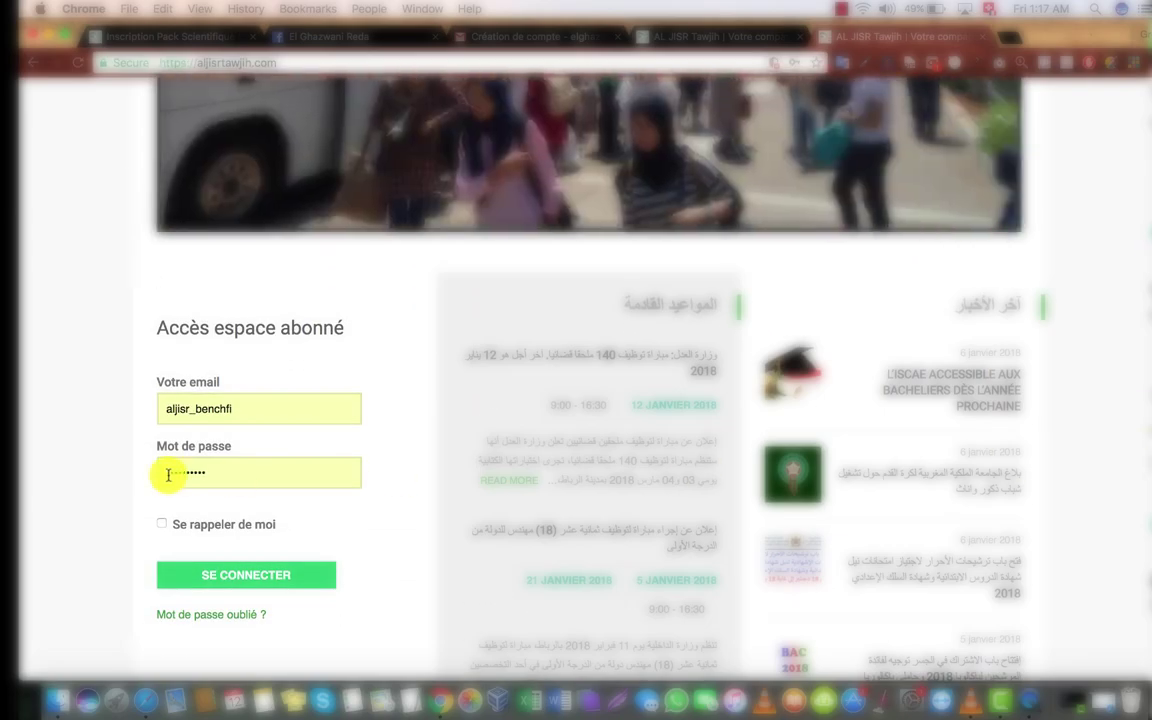
Step: Sign in with the Gmail address from the autofill suggestion and the account password
double_click(147, 410)
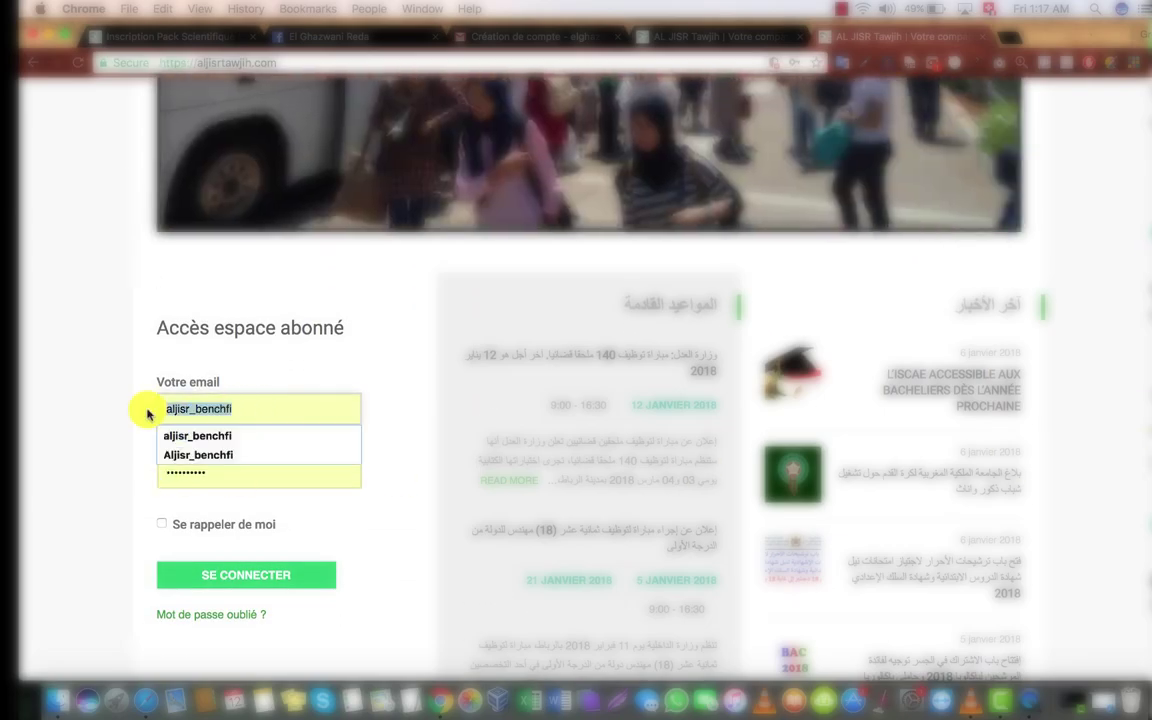
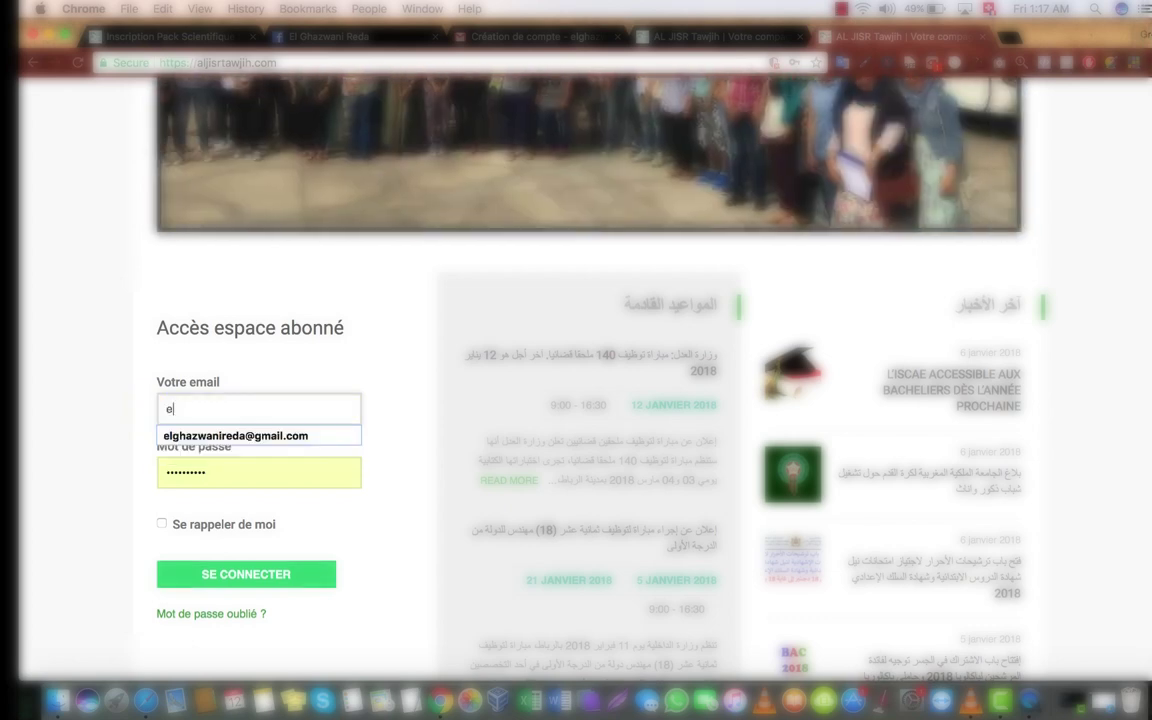
key("Down")
key("Return")
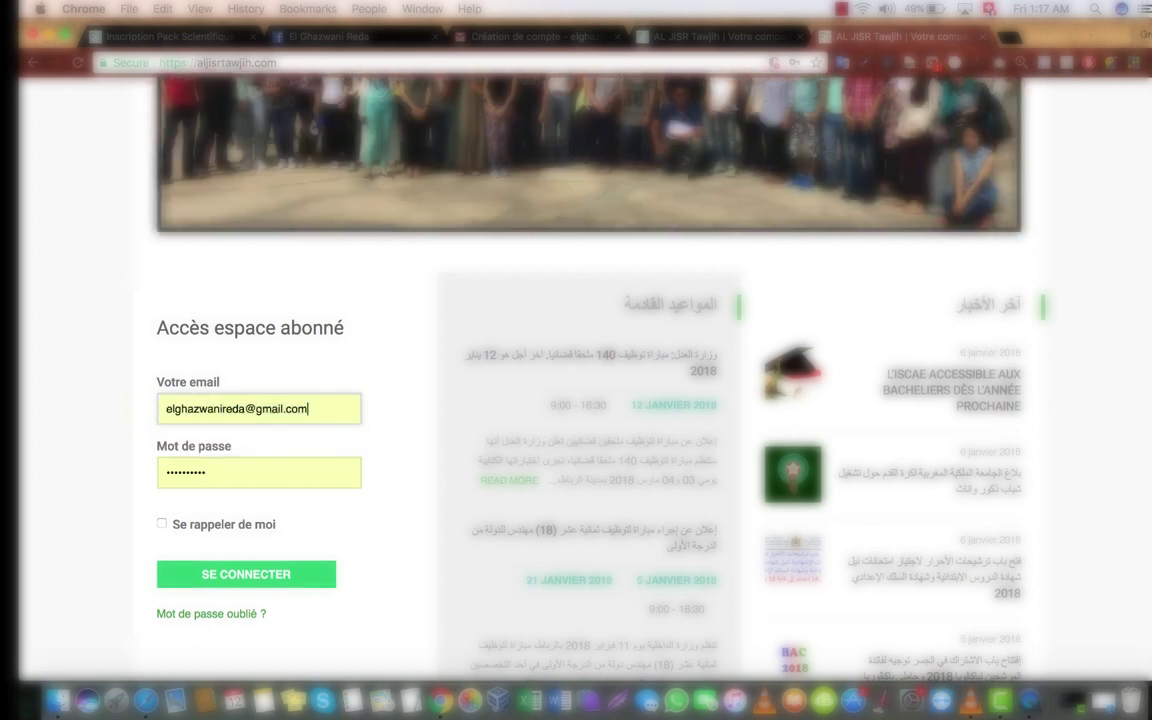
key("Tab")
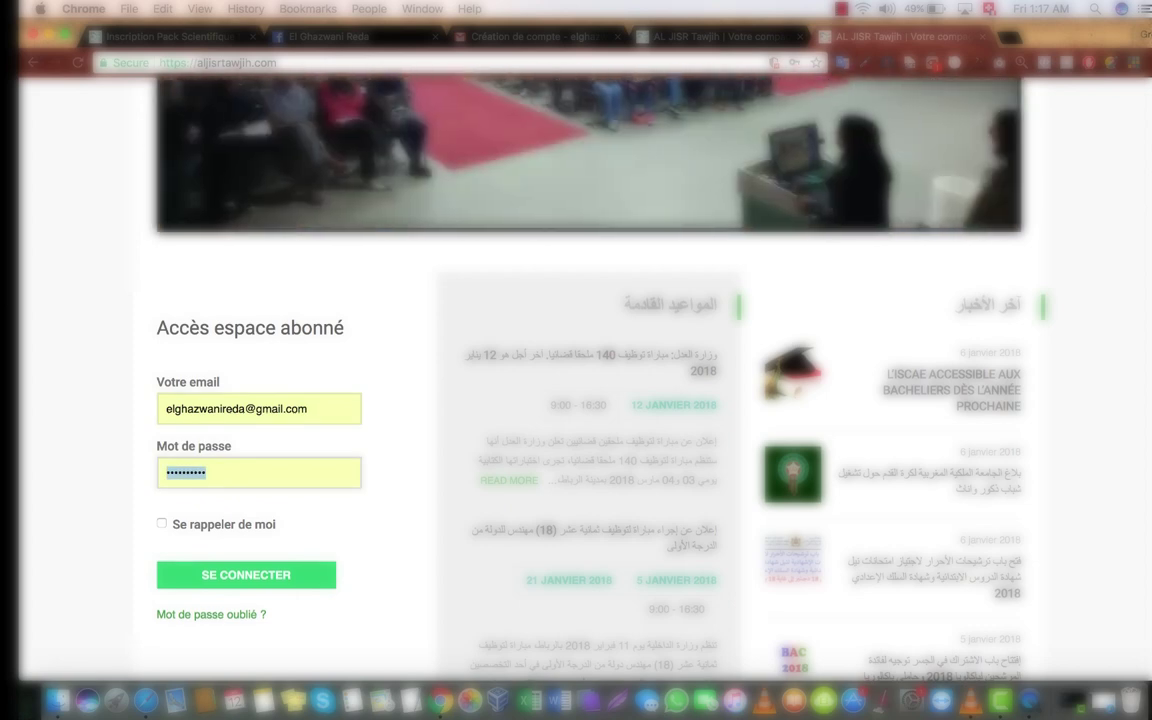
type("a")
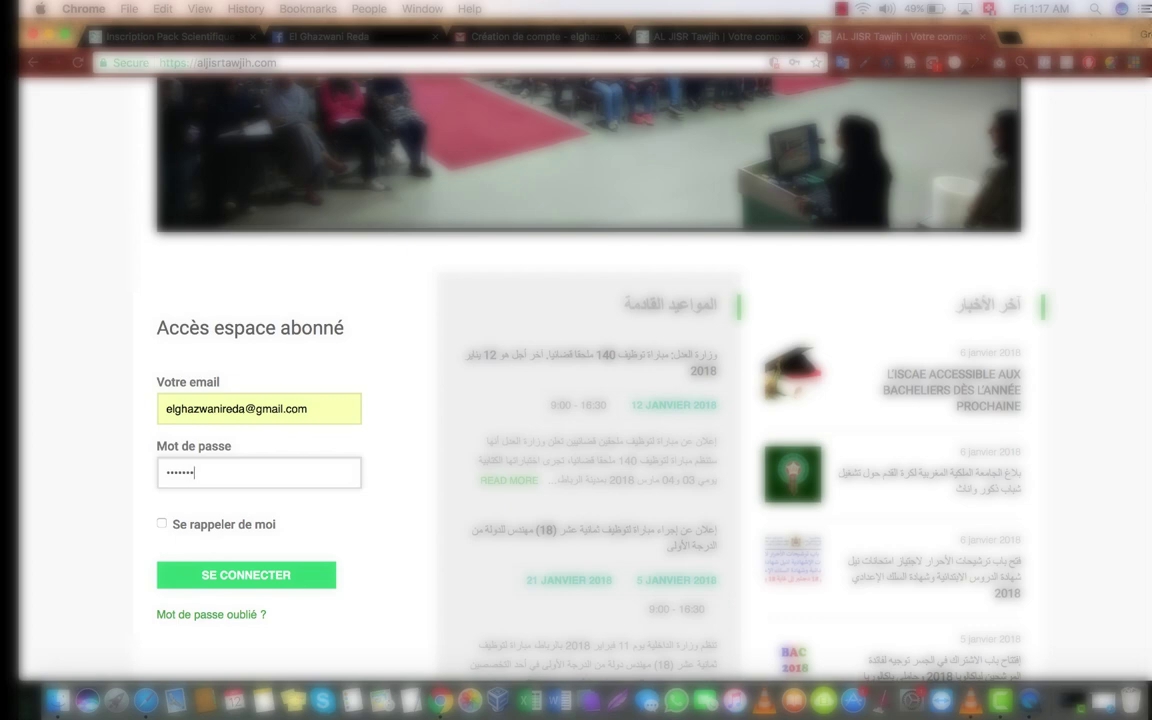
left_click(234, 579)
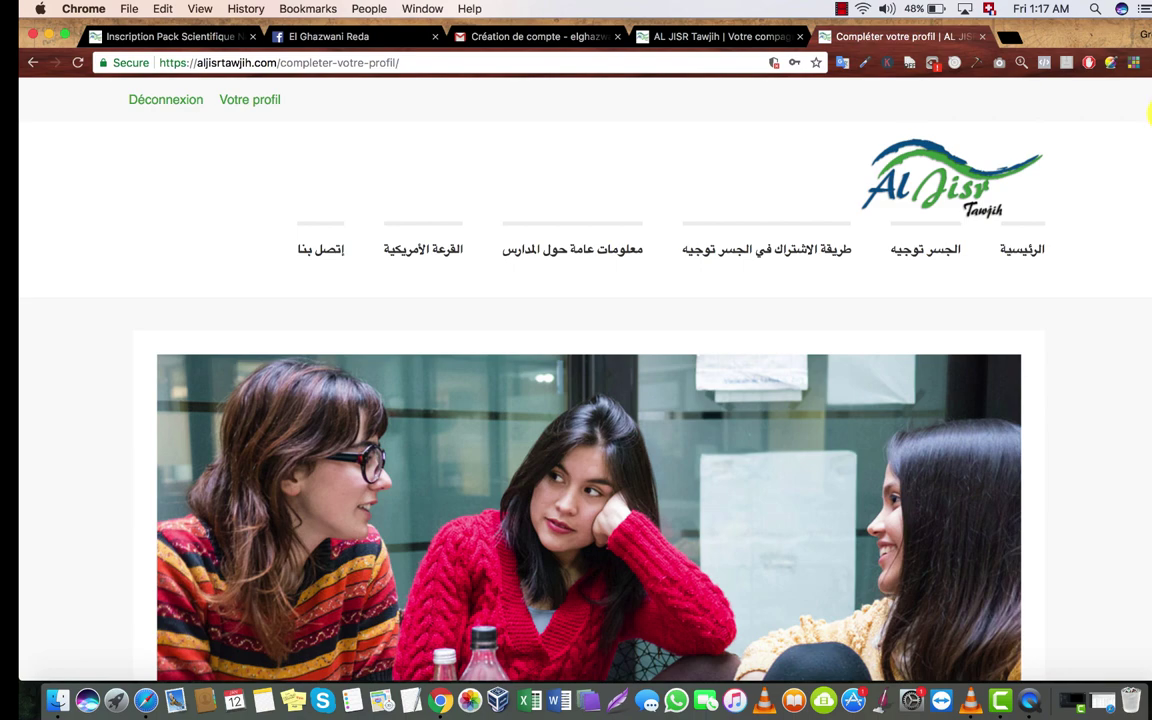
Step: Scroll down the Compléter votre profil page to the Informations Personnelles section
scroll(1148, 115, "down", 10)
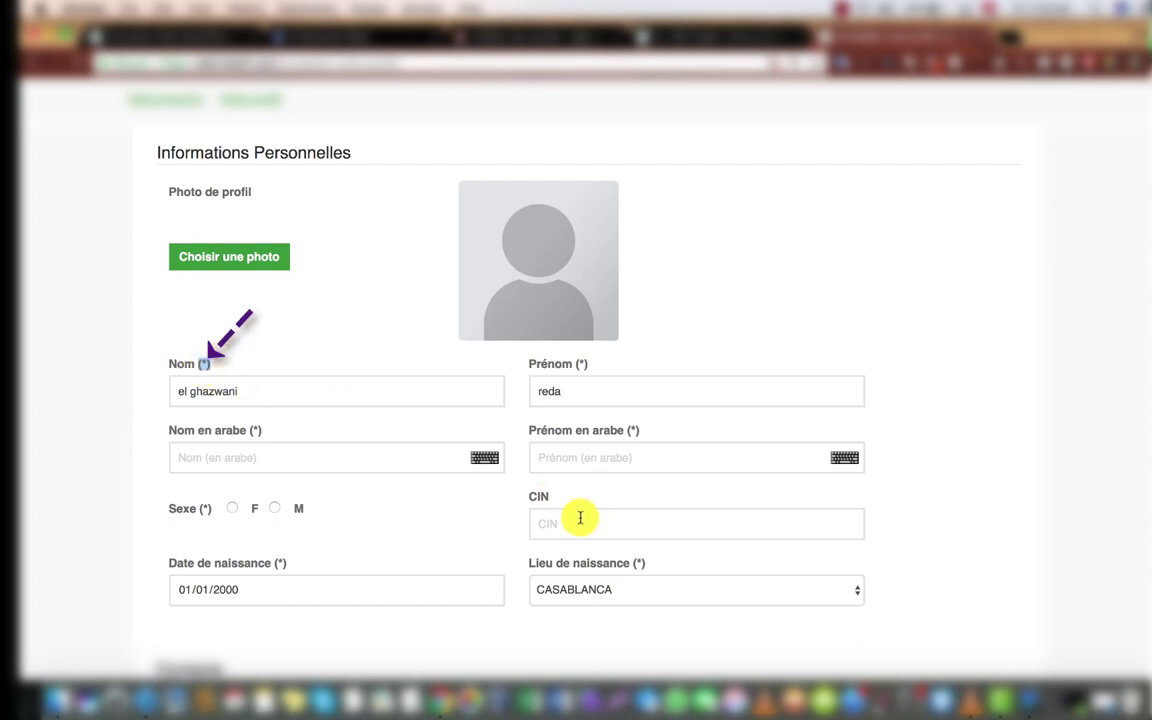
Step: Type the surname into Nom en arabe using the on-screen Arabic keyboard
left_click(560, 516)
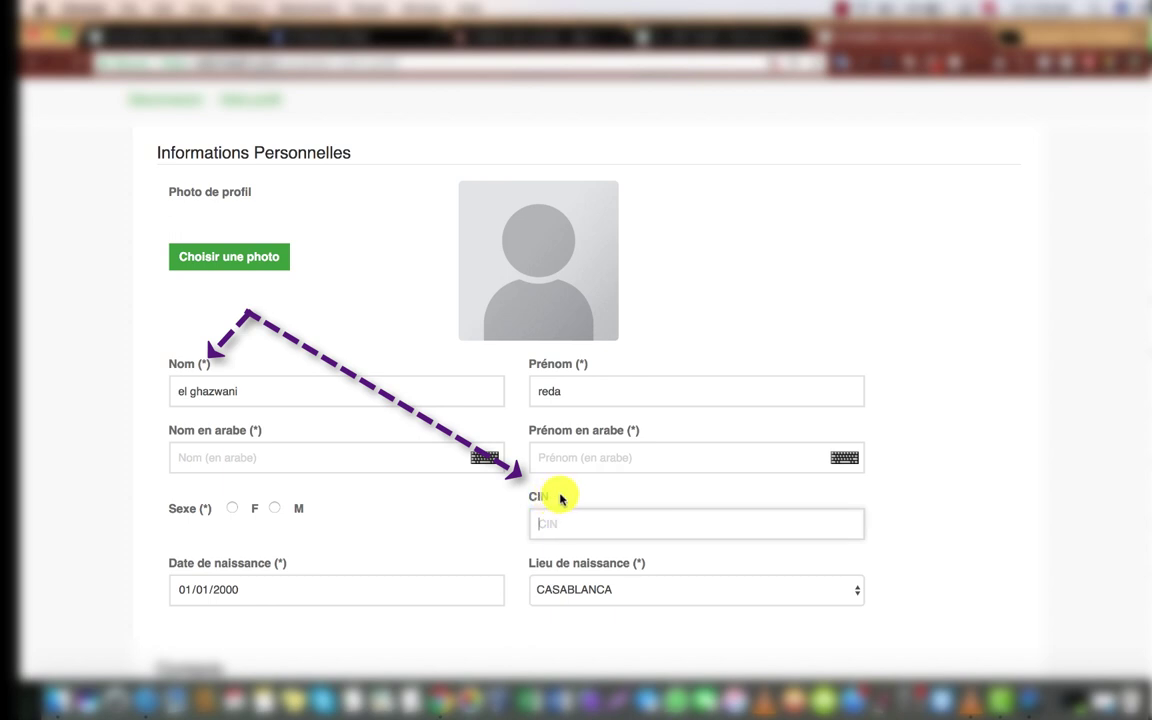
left_click(546, 521)
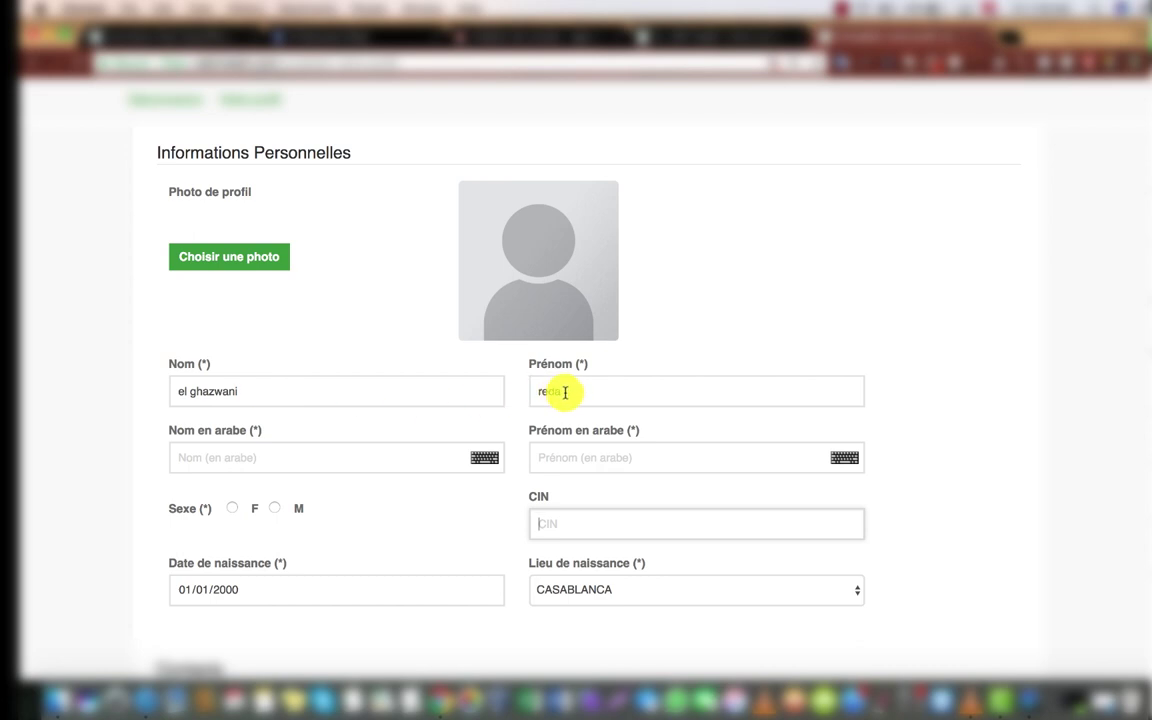
left_click(391, 459)
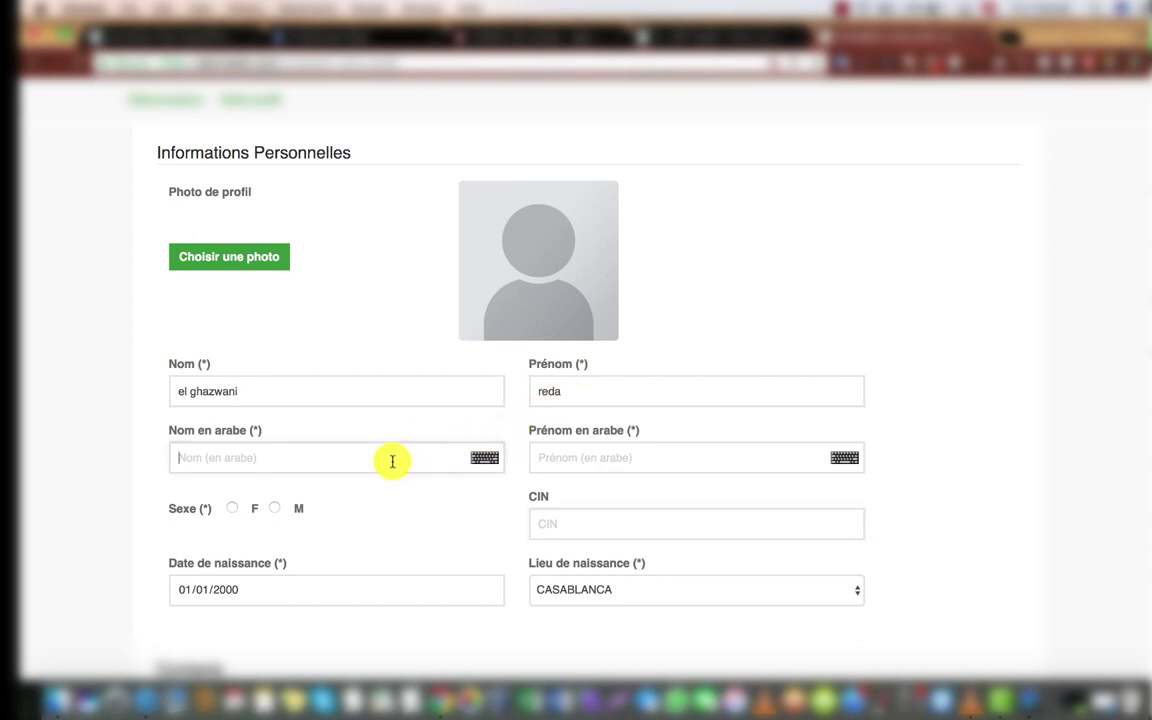
left_click(484, 460)
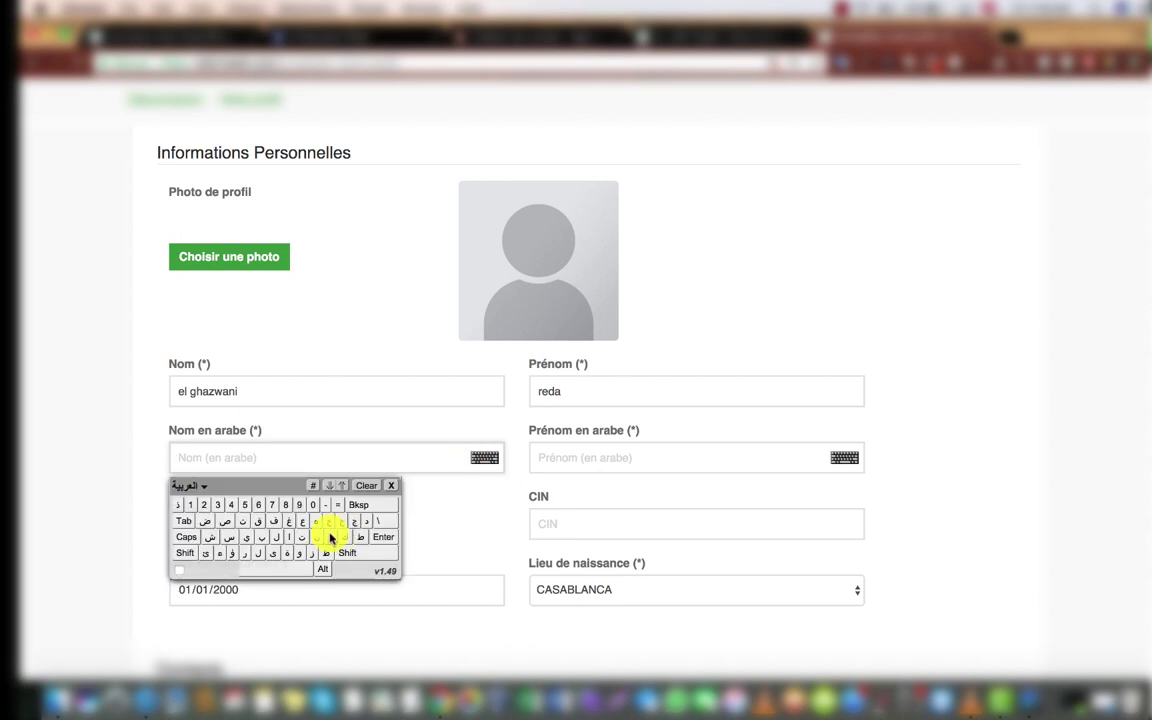
left_click(289, 537)
left_click(276, 537)
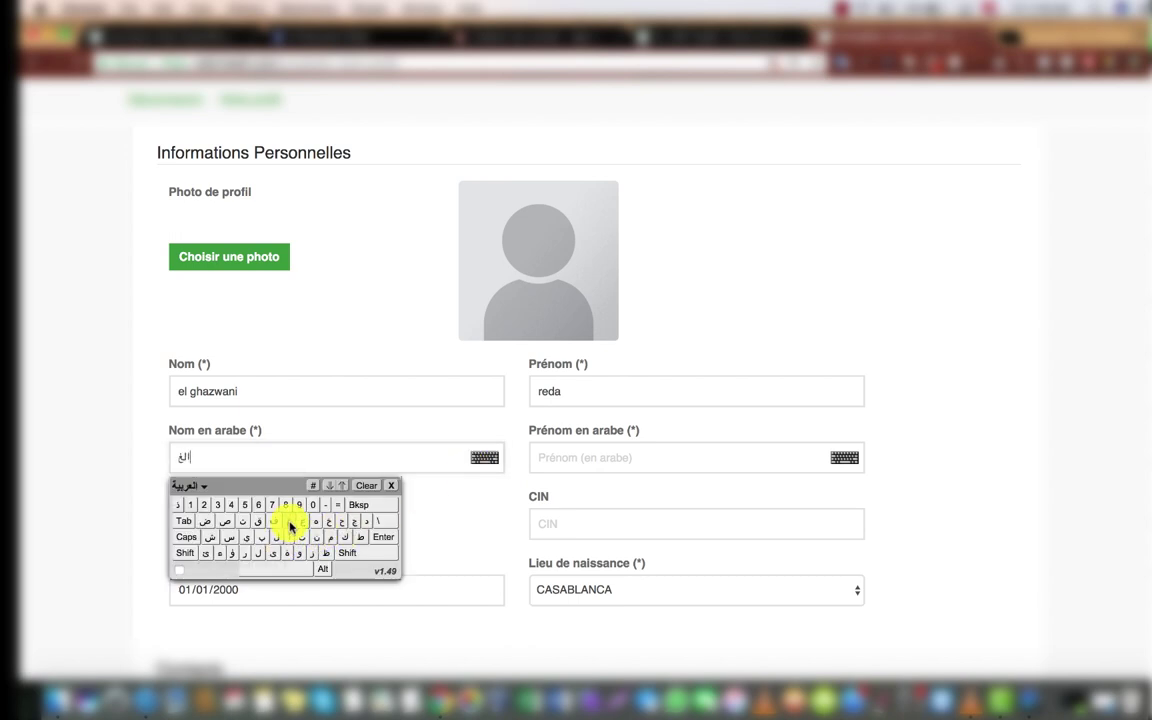
left_click(288, 521)
left_click(311, 552)
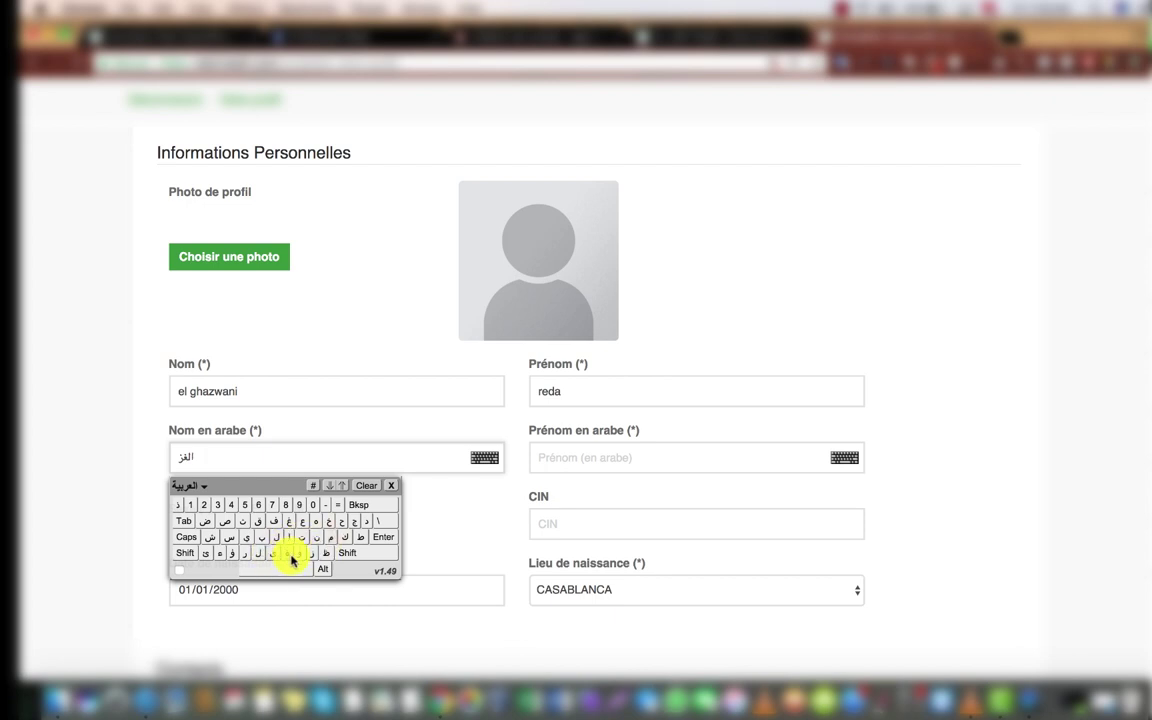
left_click(299, 552)
left_click(289, 537)
left_click(316, 537)
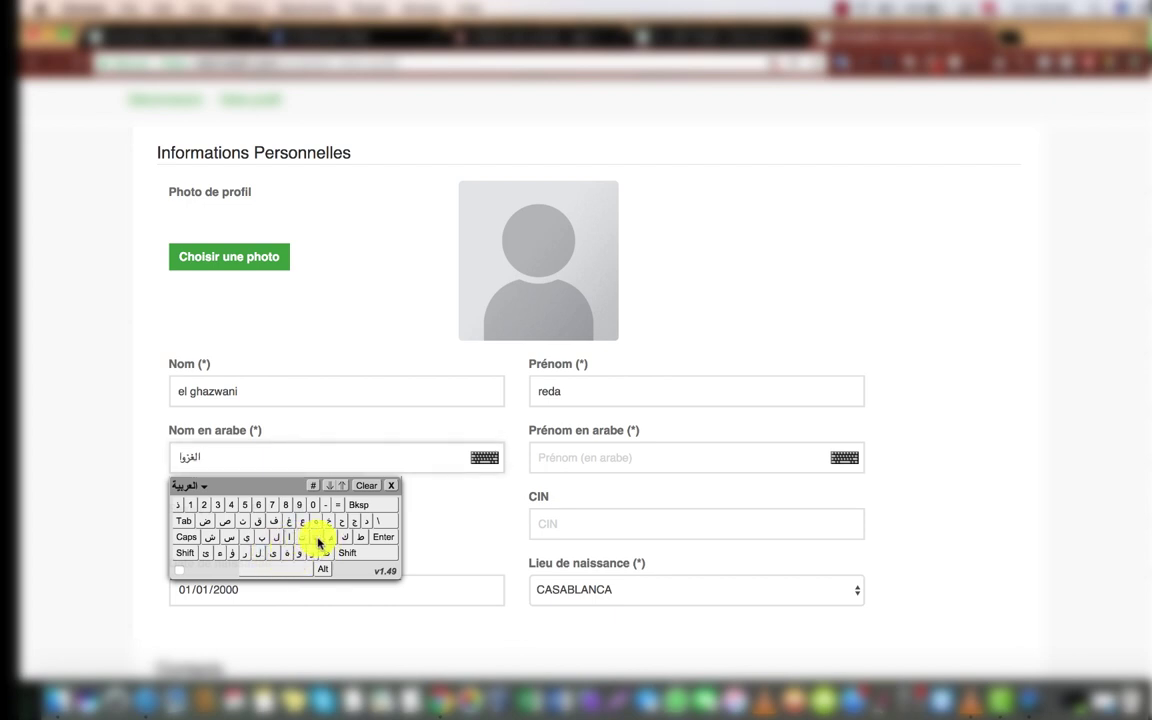
left_click(245, 537)
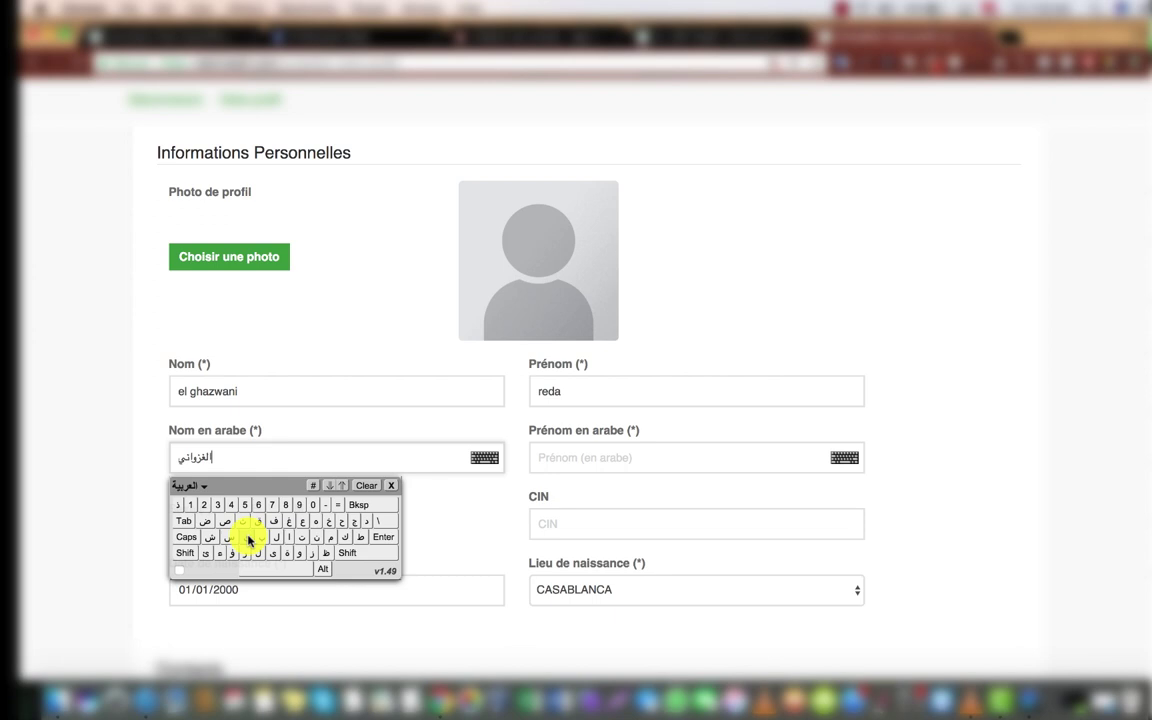
left_click(598, 457)
Step: Type the first name into Prénom en arabe with the Arabic keyboard, then close it
left_click(845, 457)
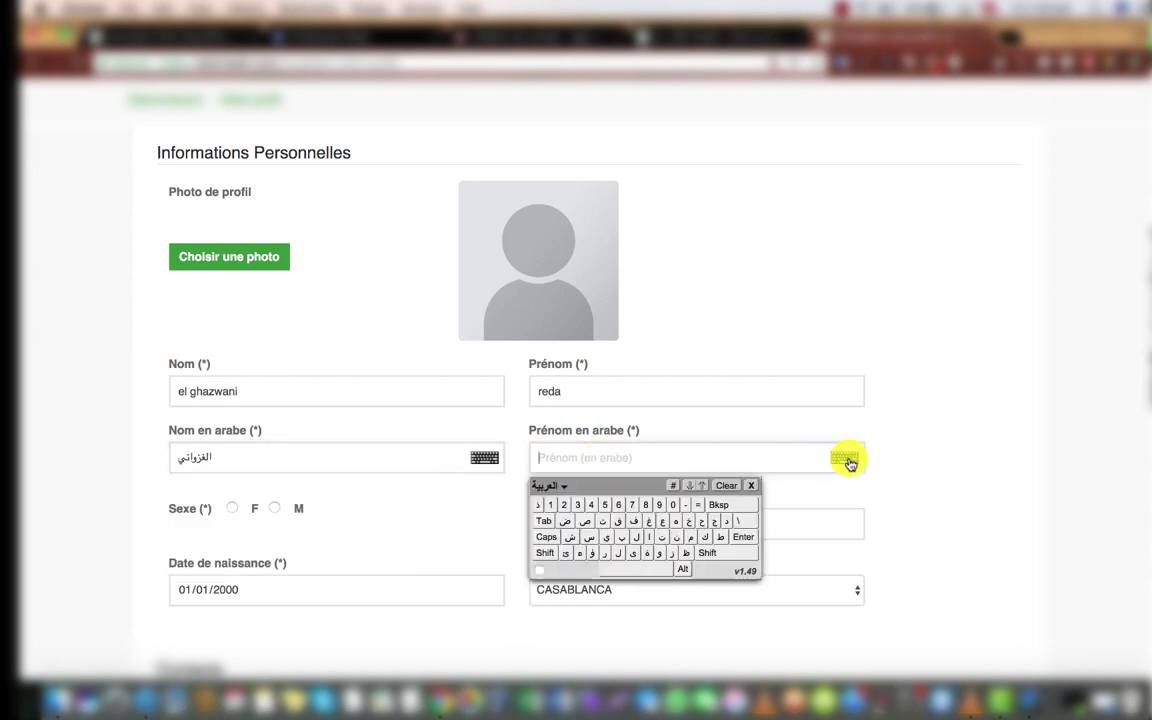
left_click(603, 553)
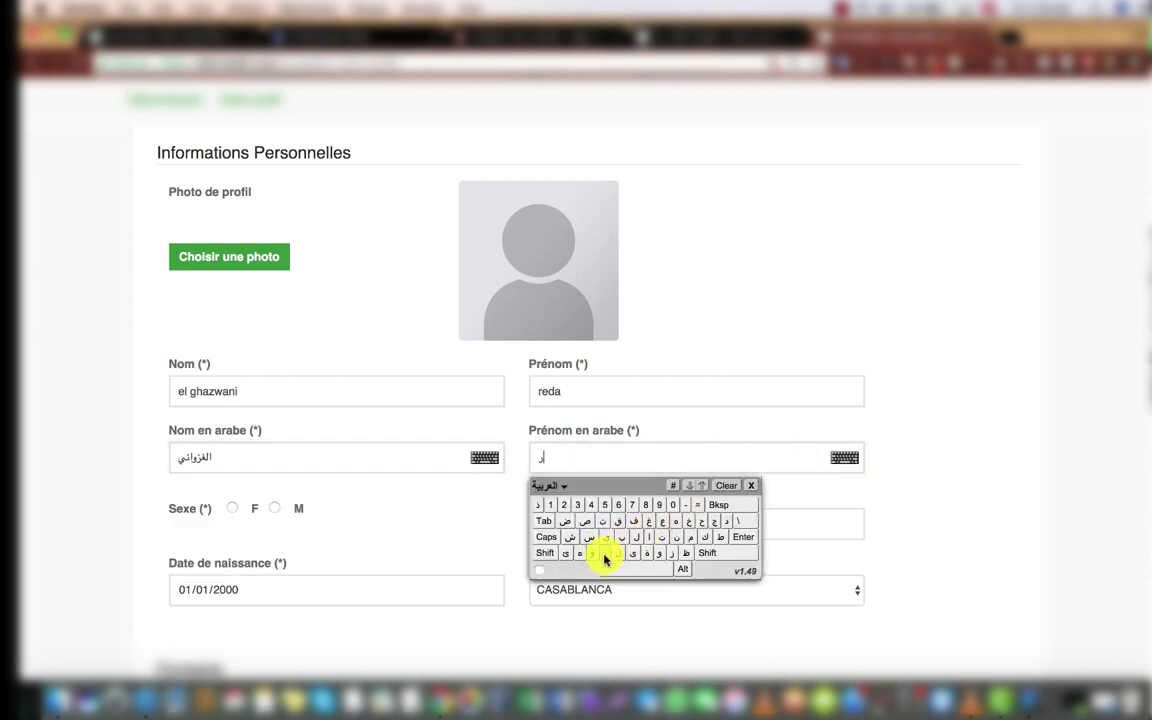
left_click(565, 521)
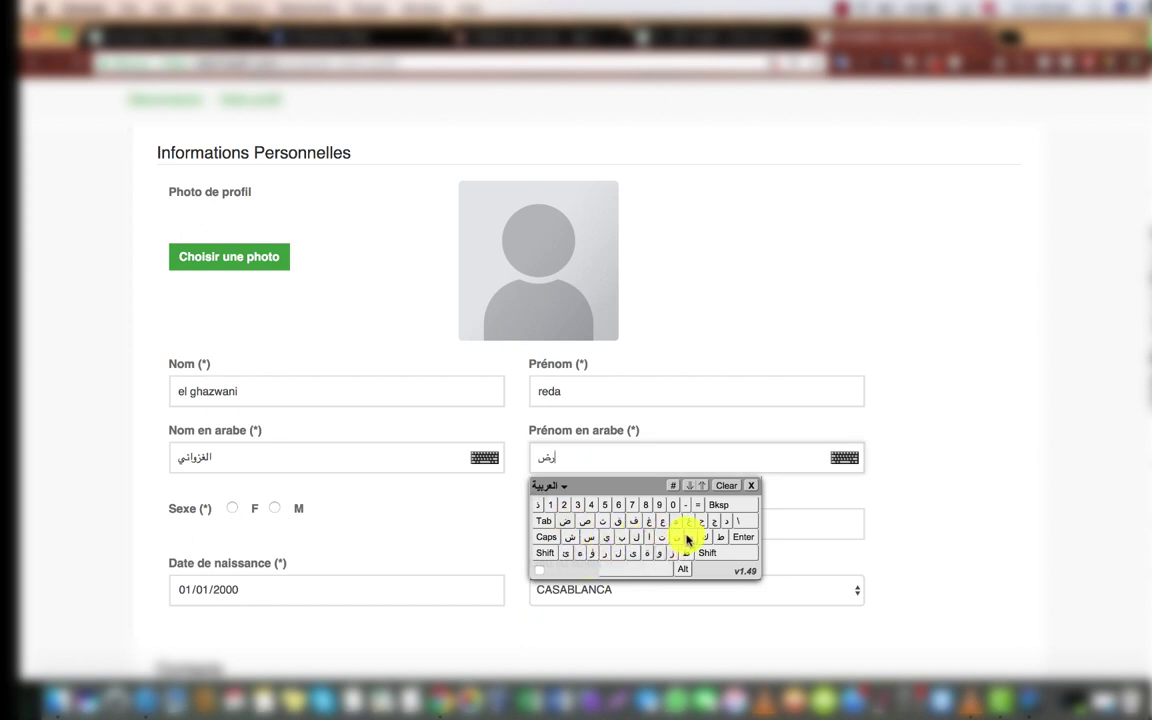
left_click(632, 550)
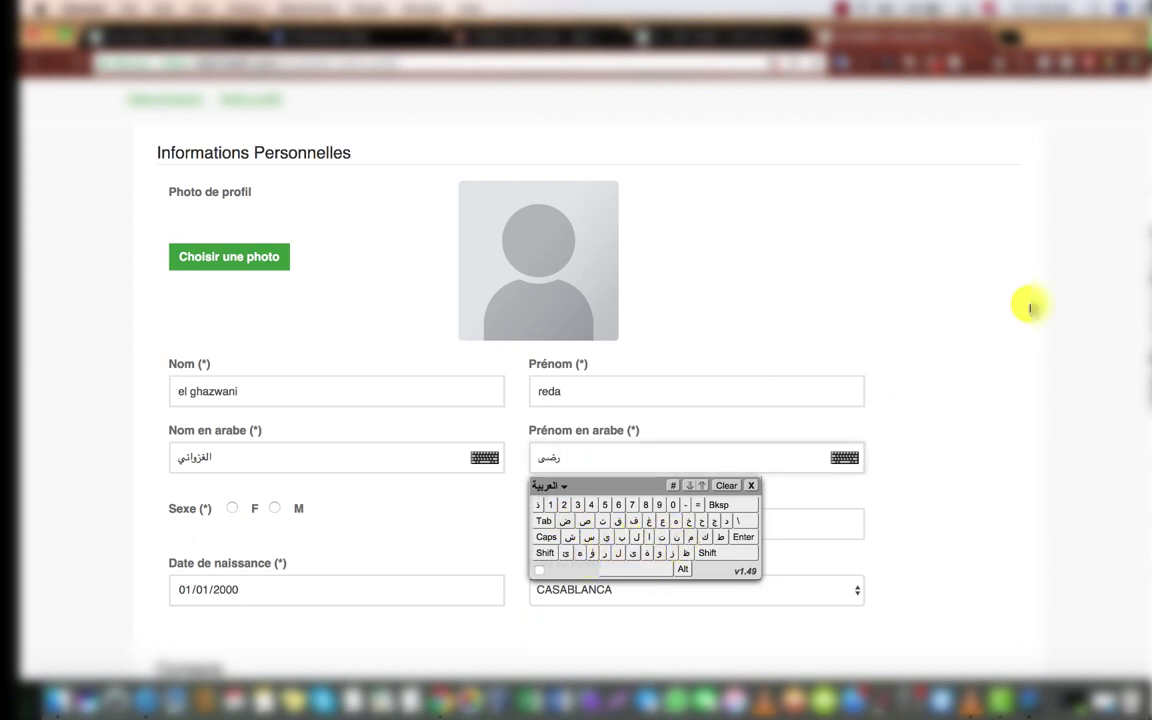
left_click(1030, 309)
scroll(1100, 400, "down", 4)
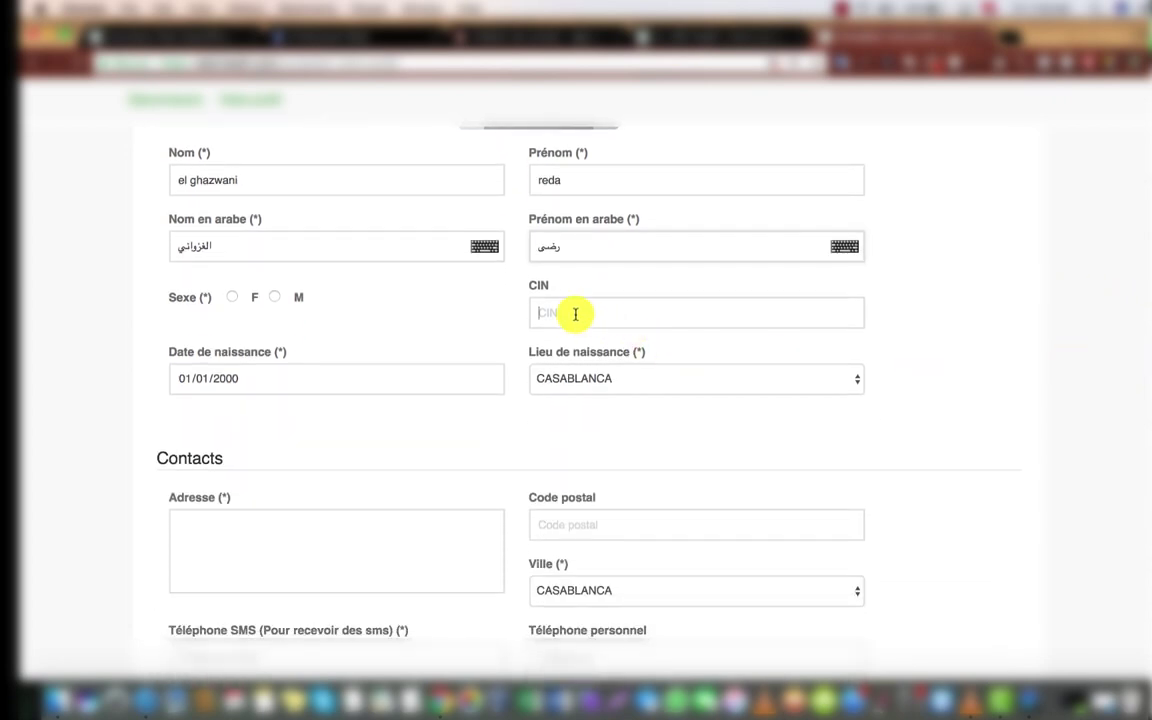
Step: Fill the CIN from the saved suggestion and set sex to M
left_click(575, 314)
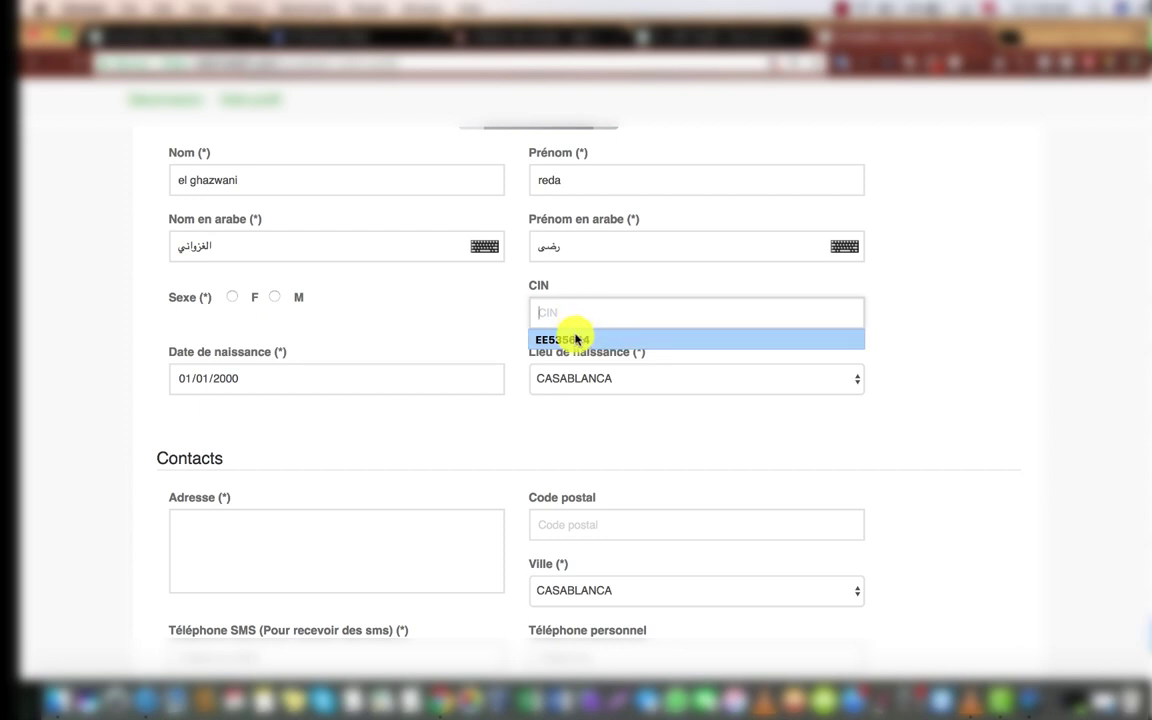
left_click(576, 341)
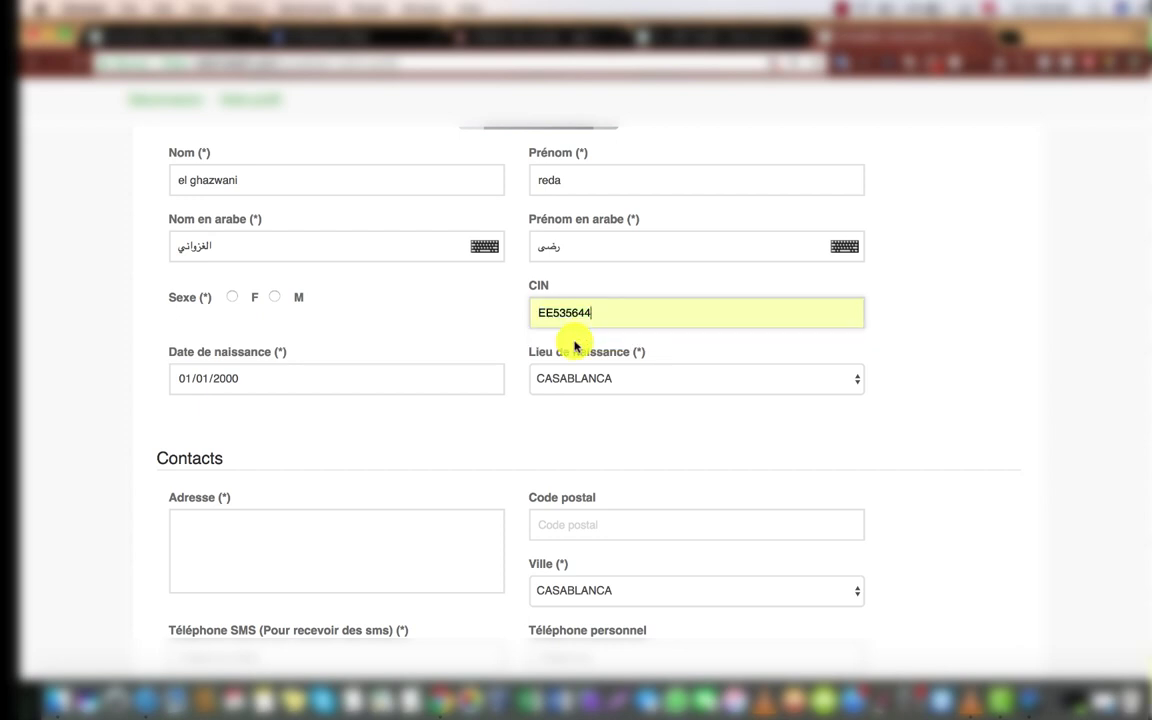
left_click(275, 297)
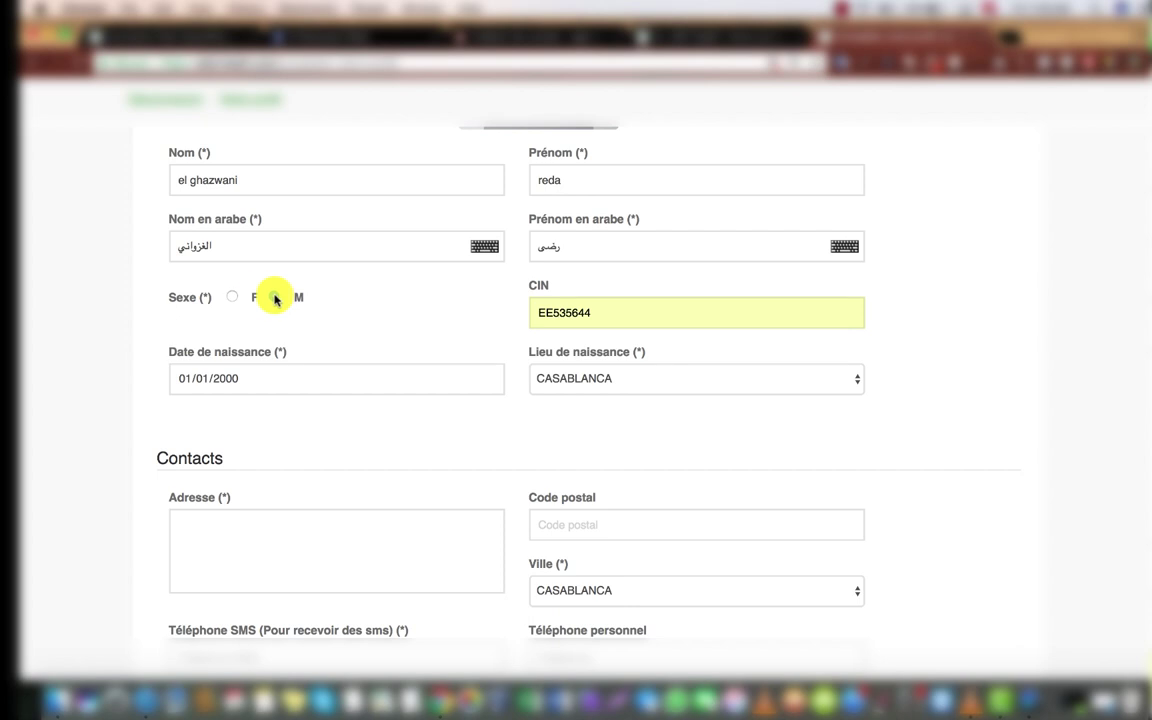
left_click(185, 378)
type("10/")
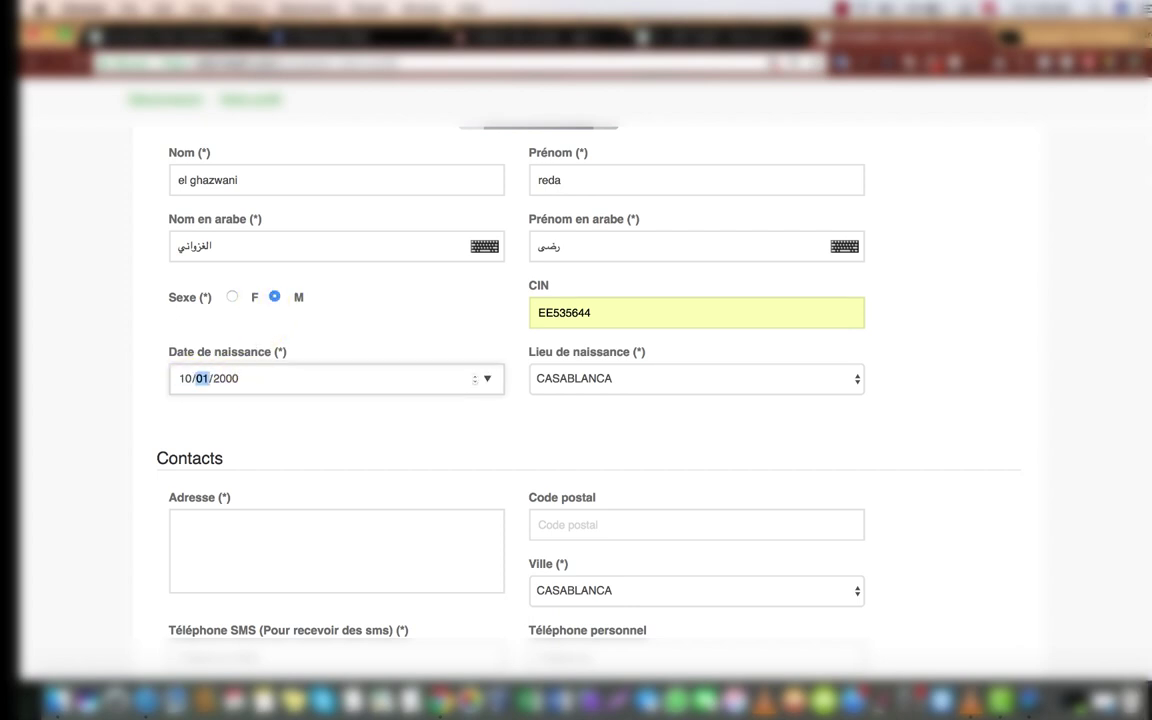
type("03")
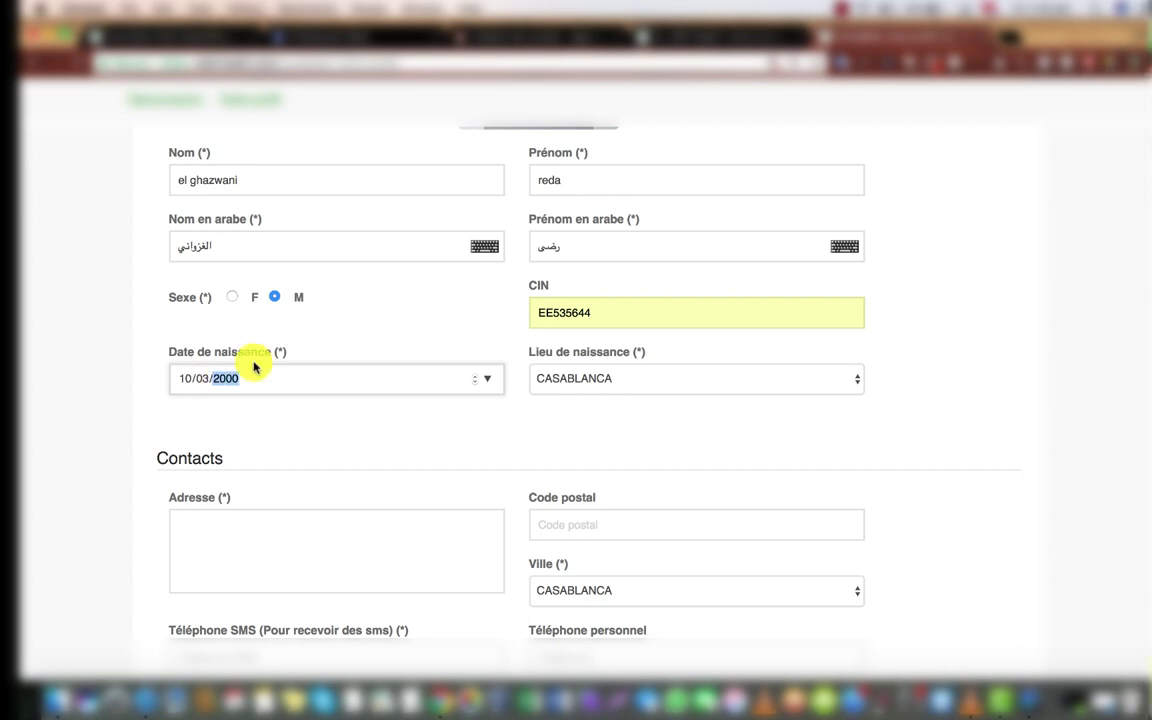
left_click(570, 385)
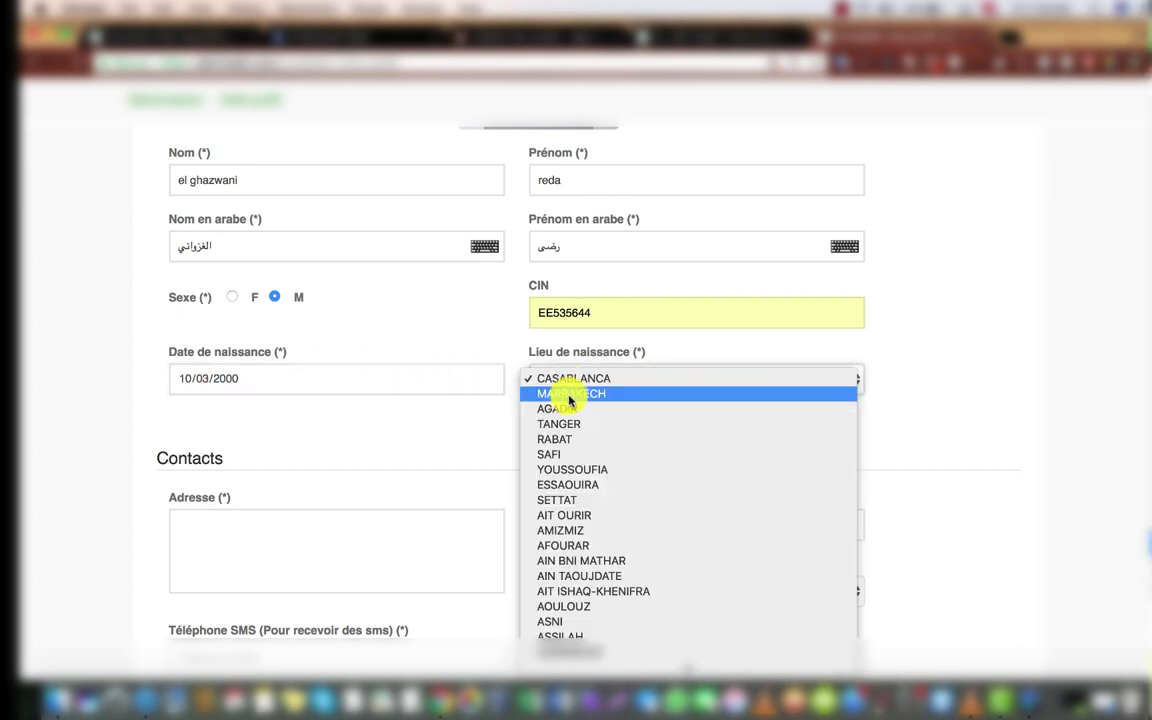
left_click(570, 398)
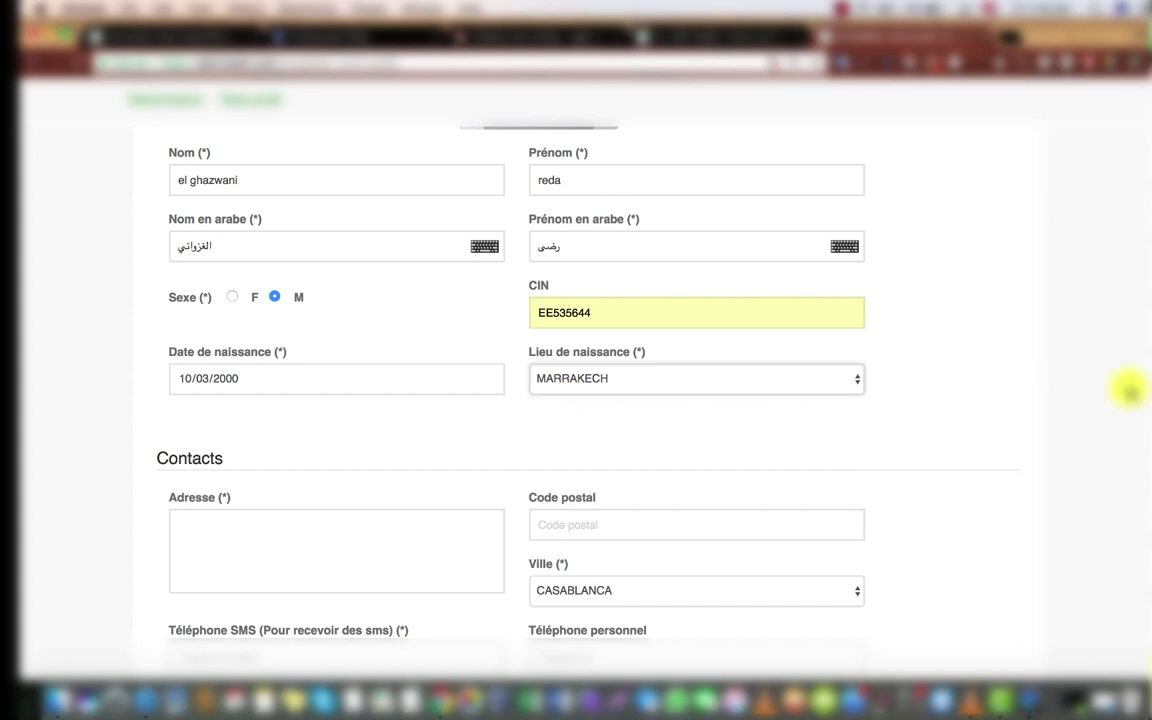
scroll(1140, 400, "down", 3)
Step: Enter the street address in Adresse and postal code 40000
scroll(1146, 410, "down", 2)
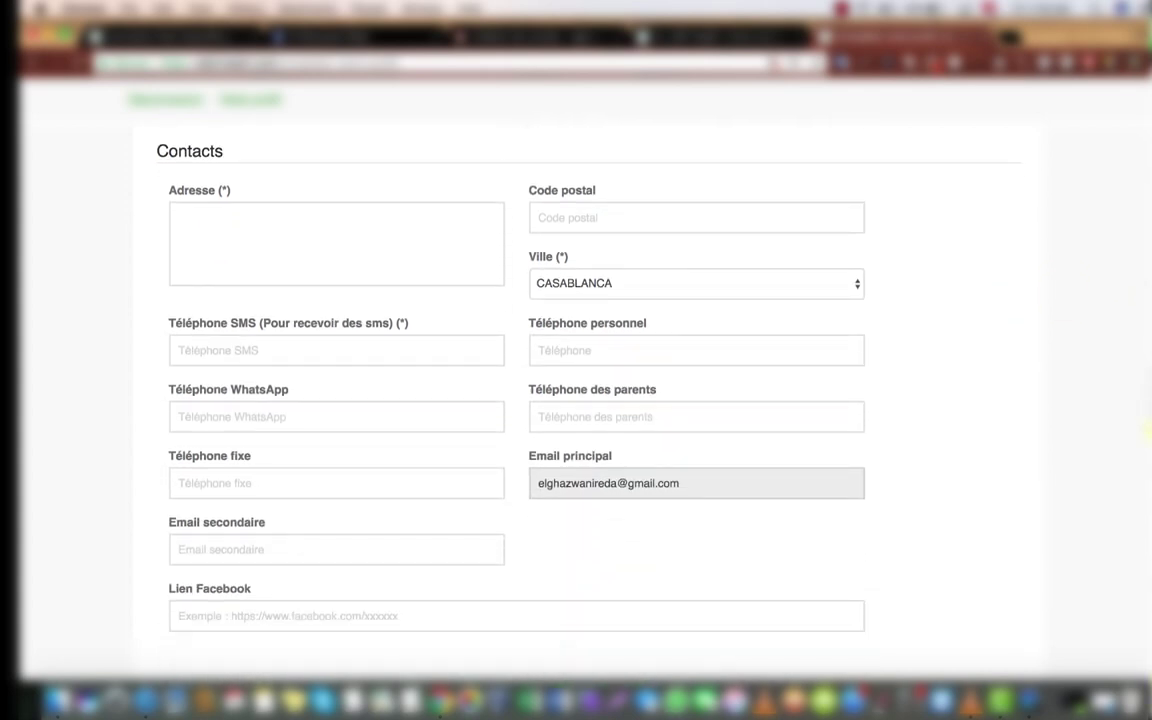
left_click(255, 215)
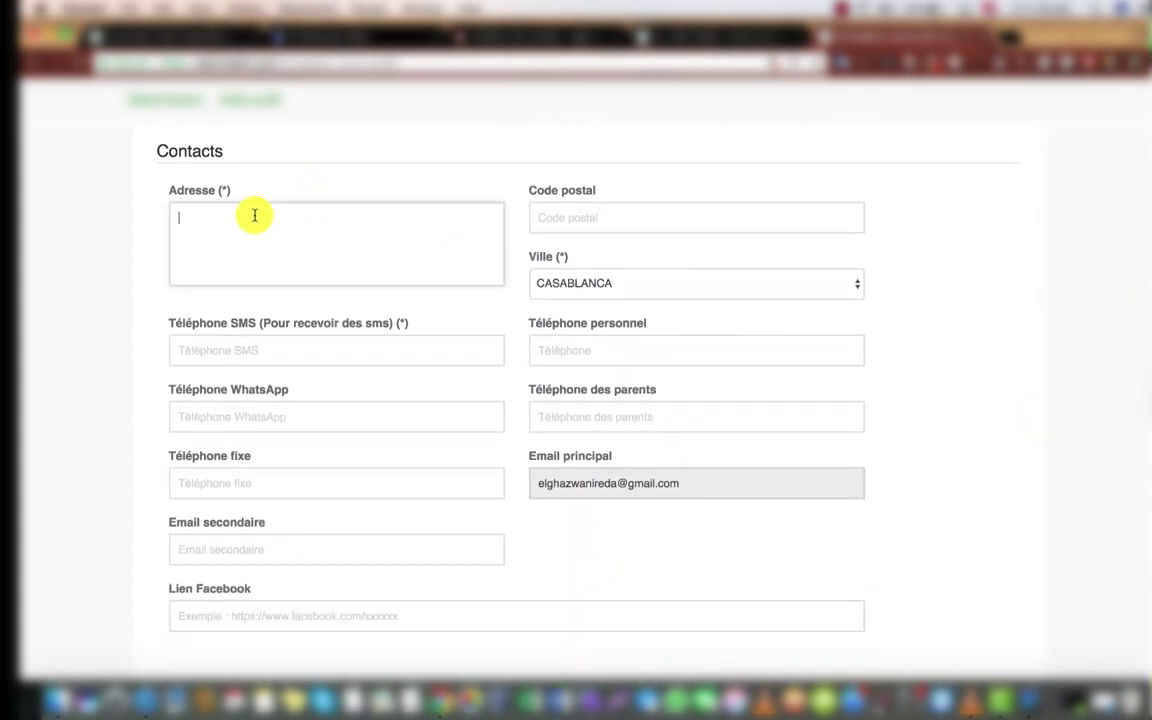
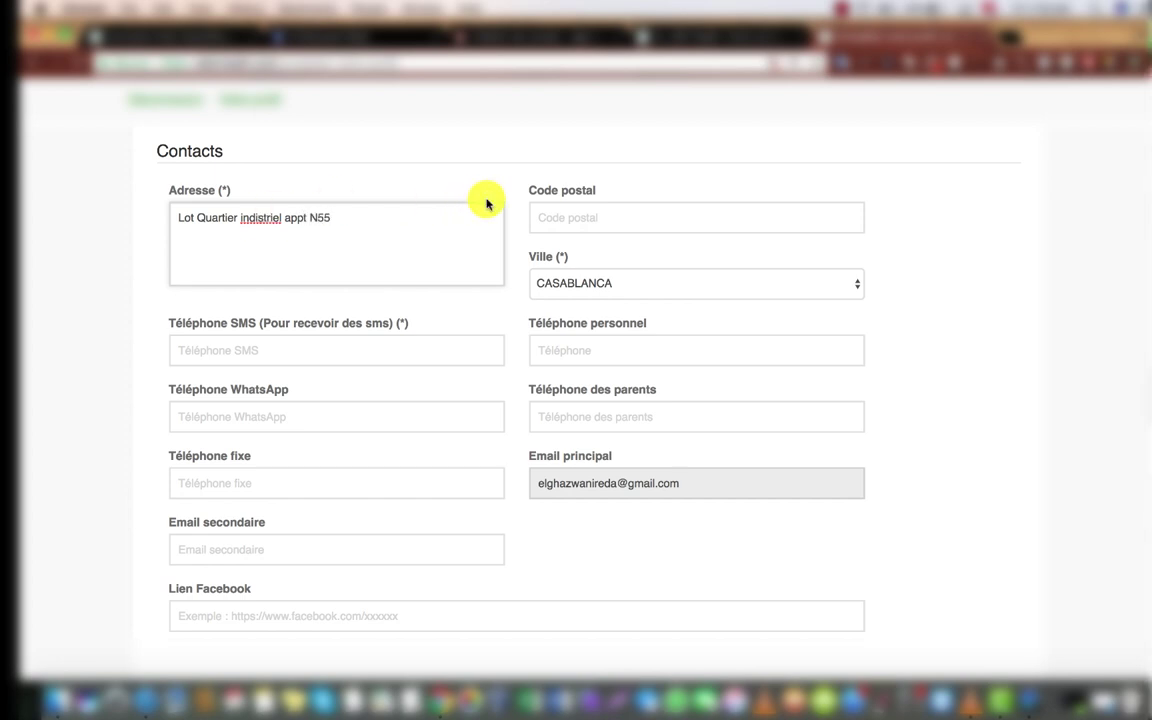
left_click(564, 213)
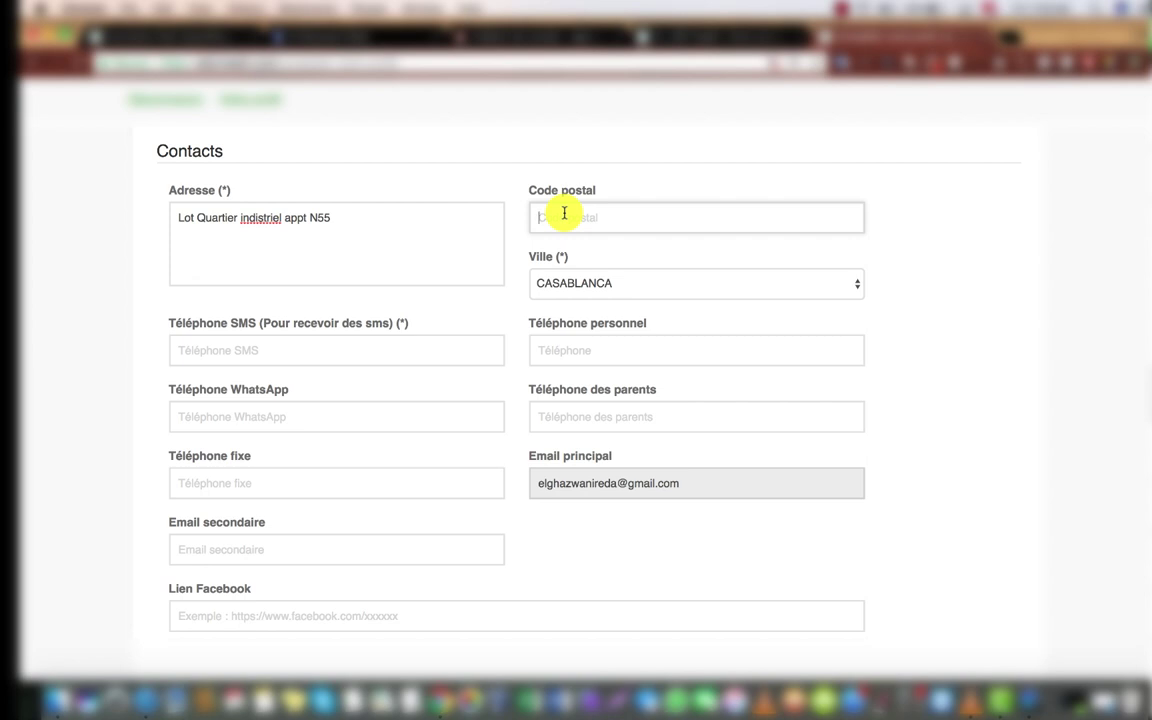
type("400000")
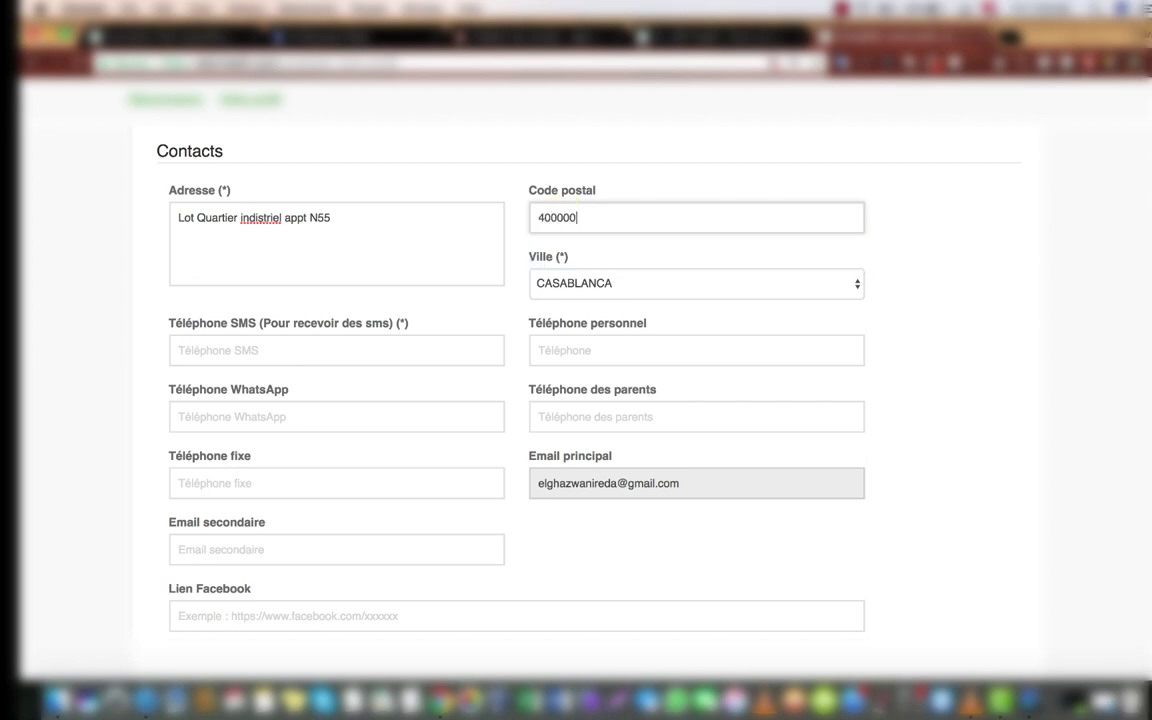
key("BackSpace")
left_click(857, 167)
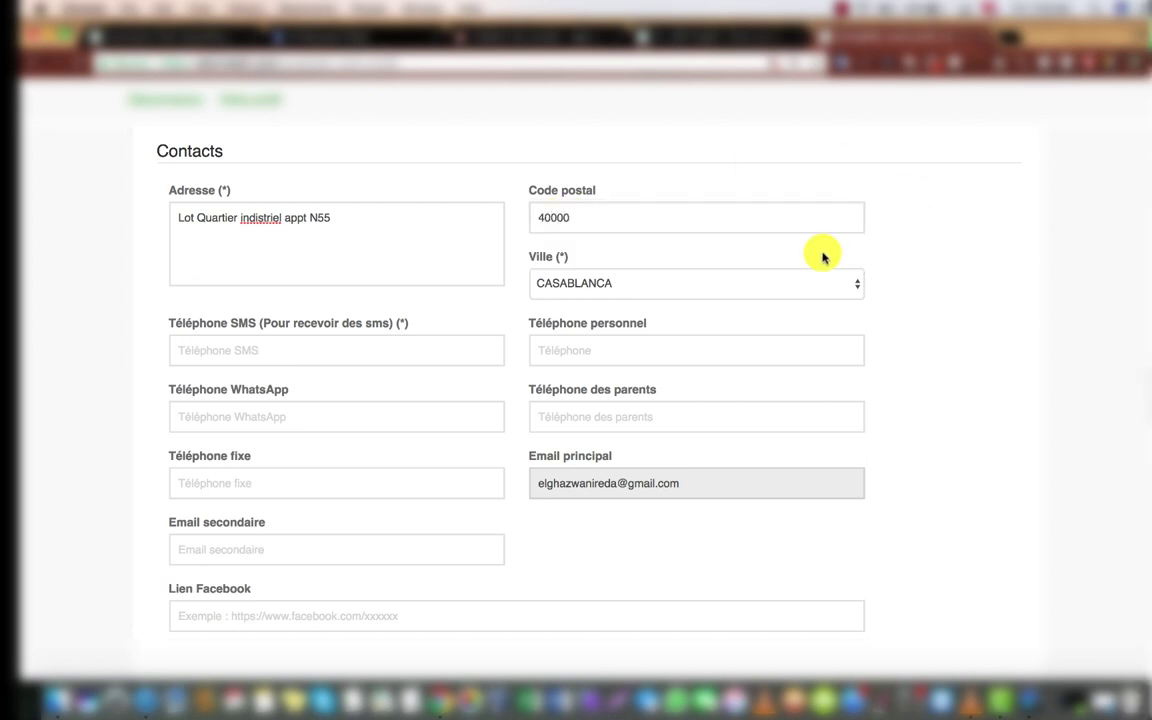
Step: Choose MARRAKECH from the Ville dropdown
left_click(600, 288)
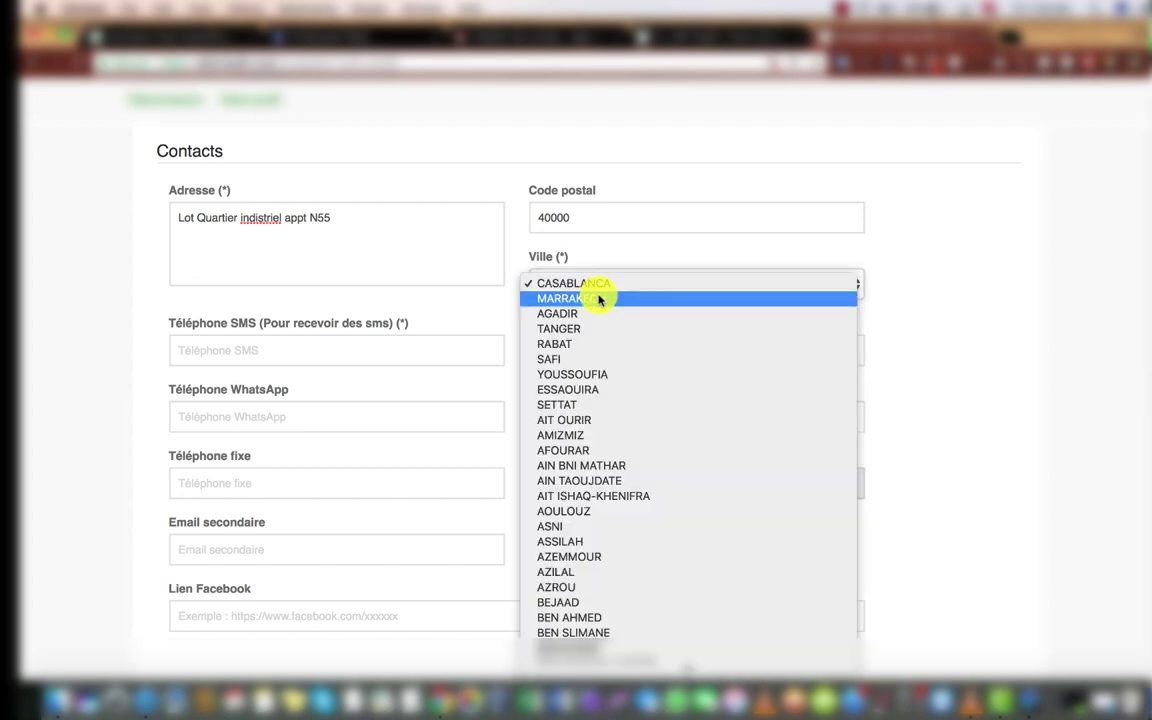
left_click(583, 300)
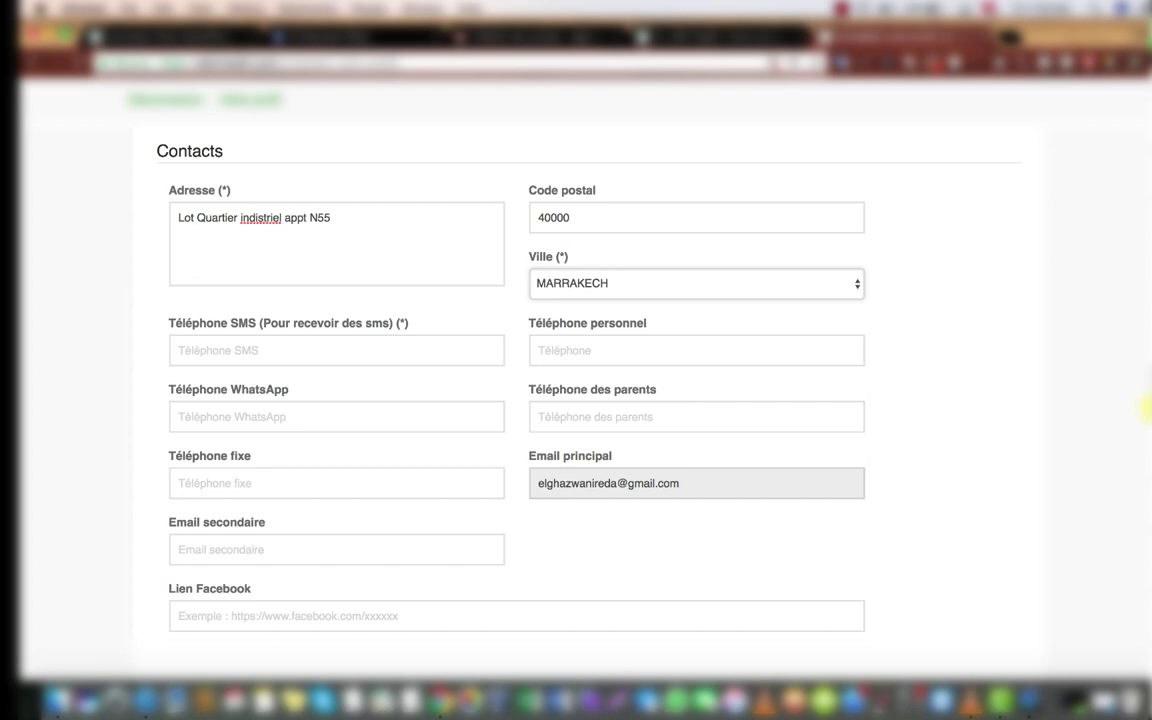
scroll(1145, 408, "down", 2)
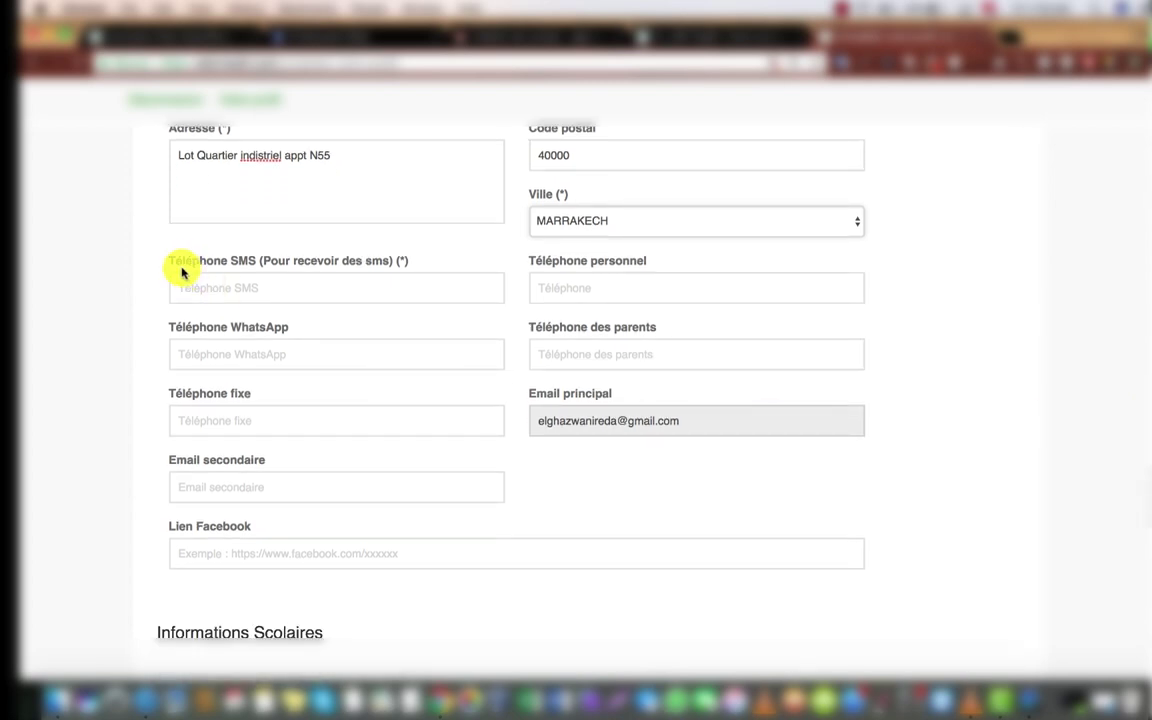
Step: Enter the SMS phone number and reuse it for the personal and WhatsApp phone fields
left_click(231, 293)
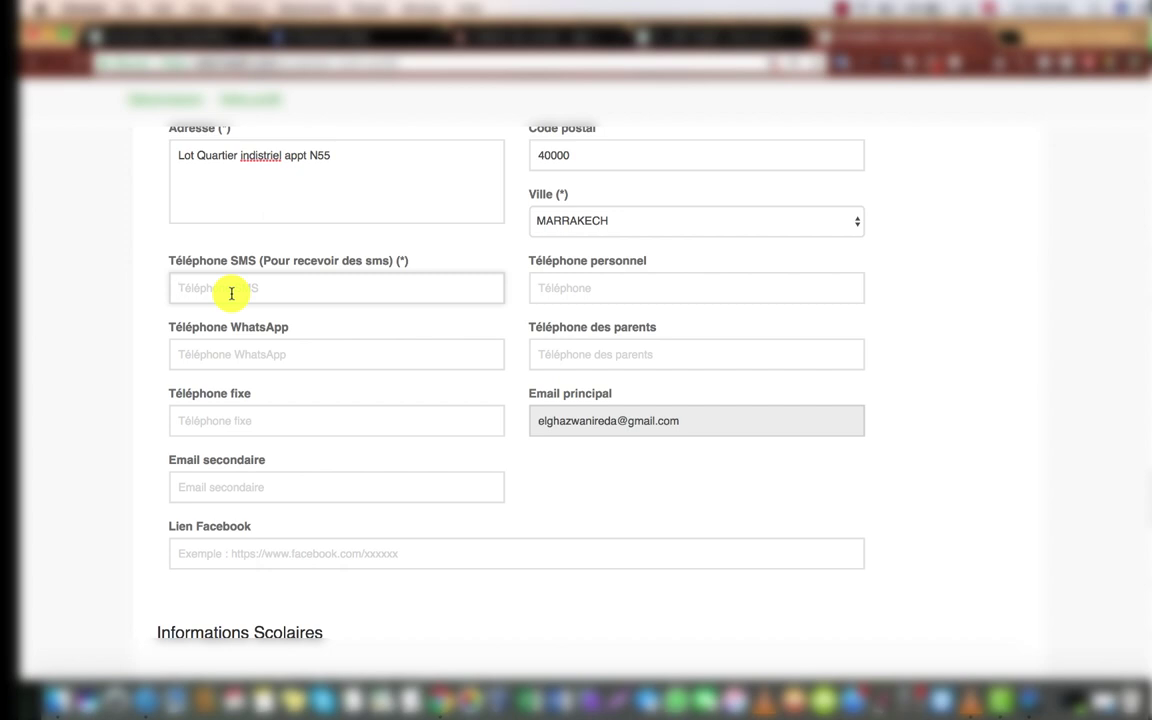
type("06000")
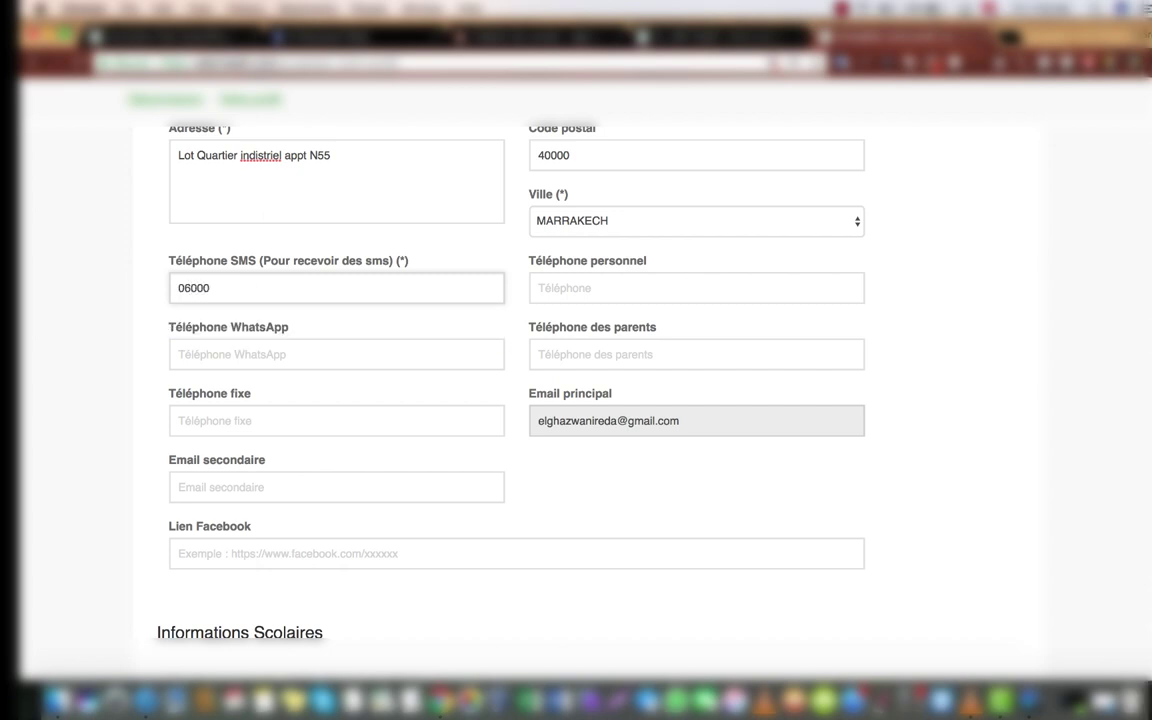
type("00000")
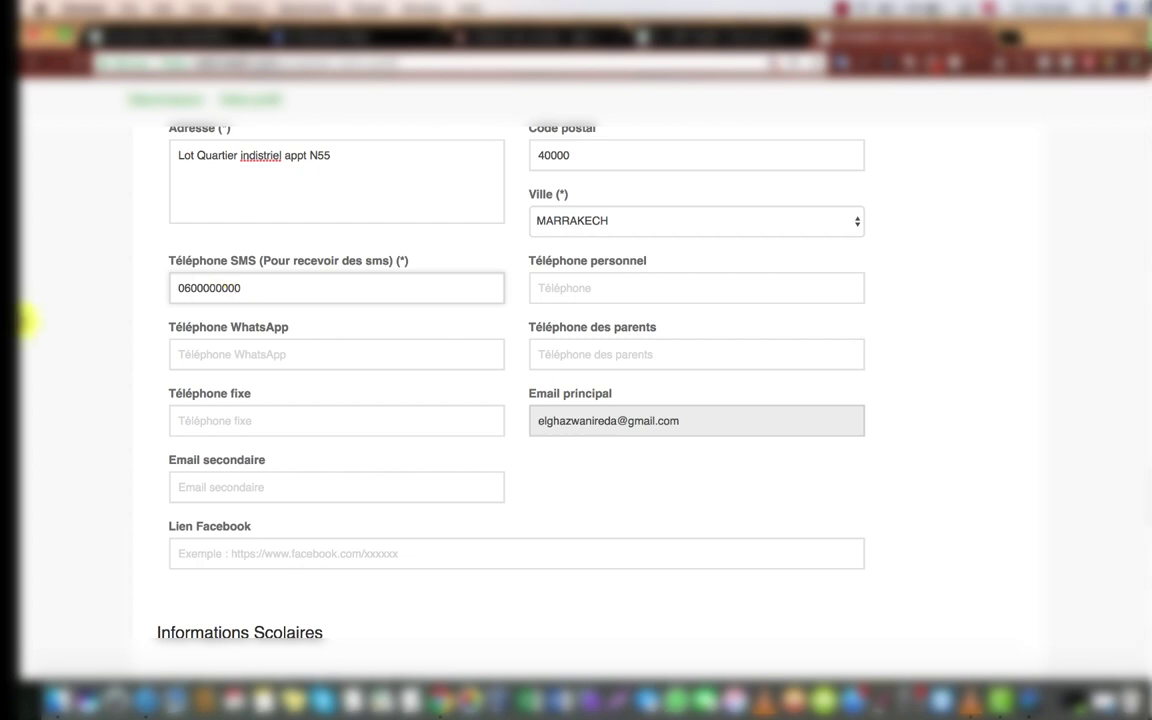
double_click(224, 288)
key("super+c")
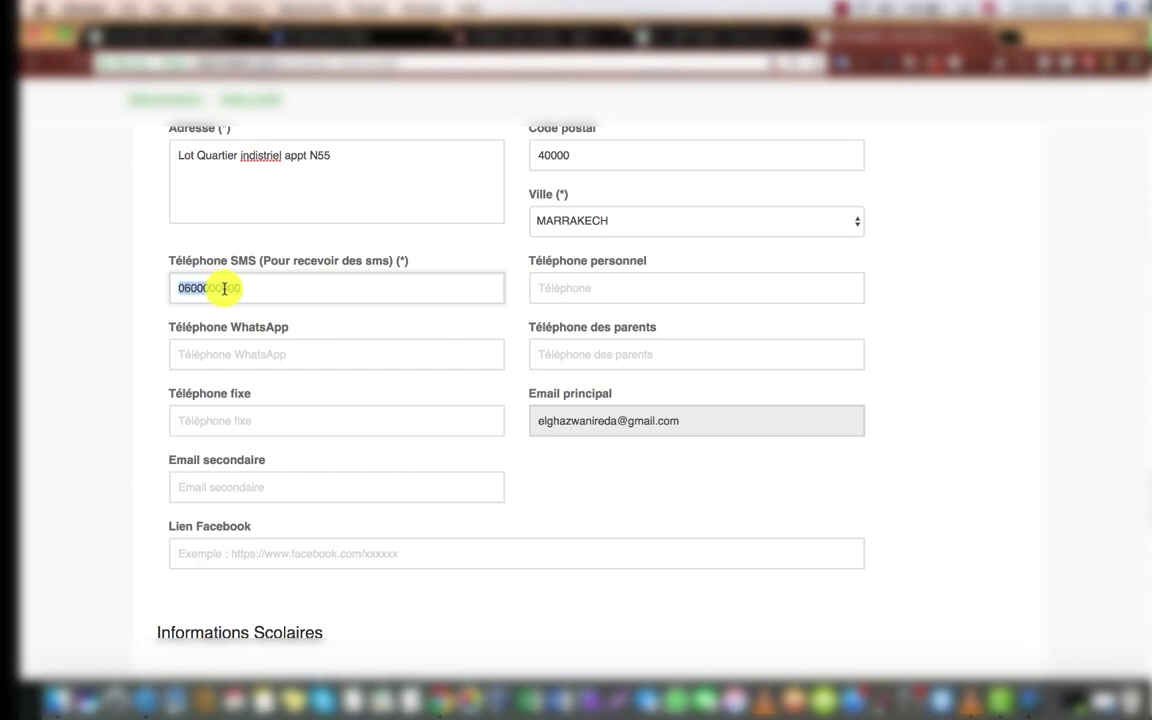
left_click(569, 292)
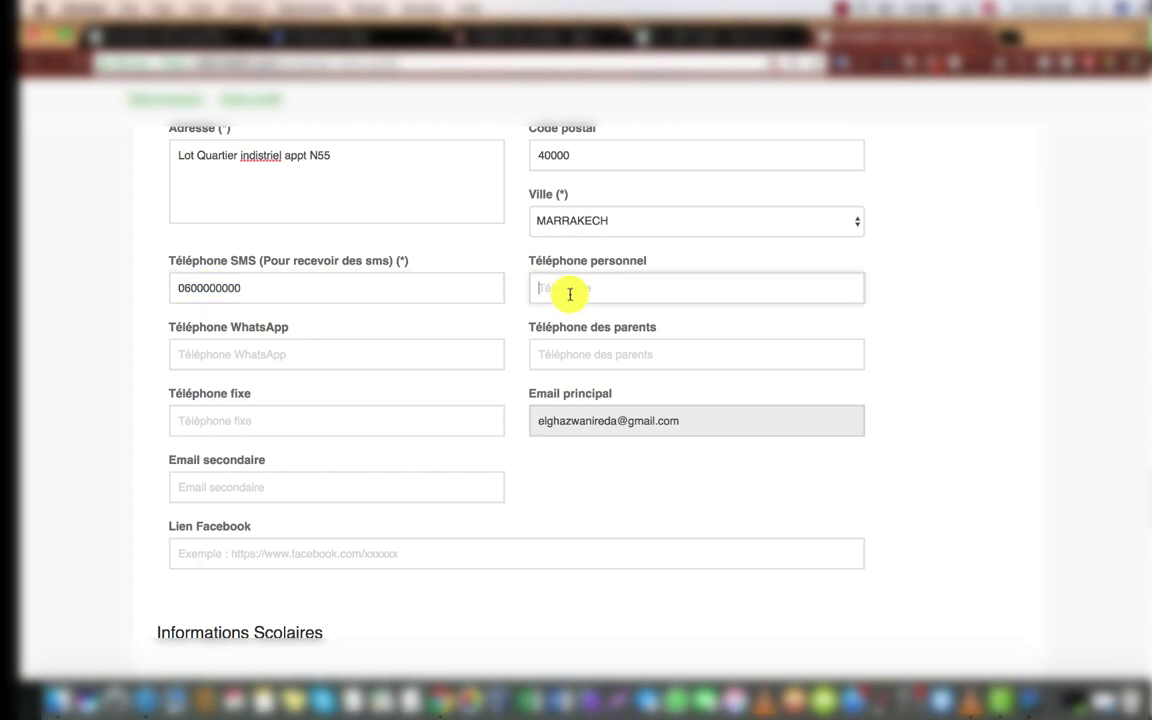
key("super+v")
left_click(366, 353)
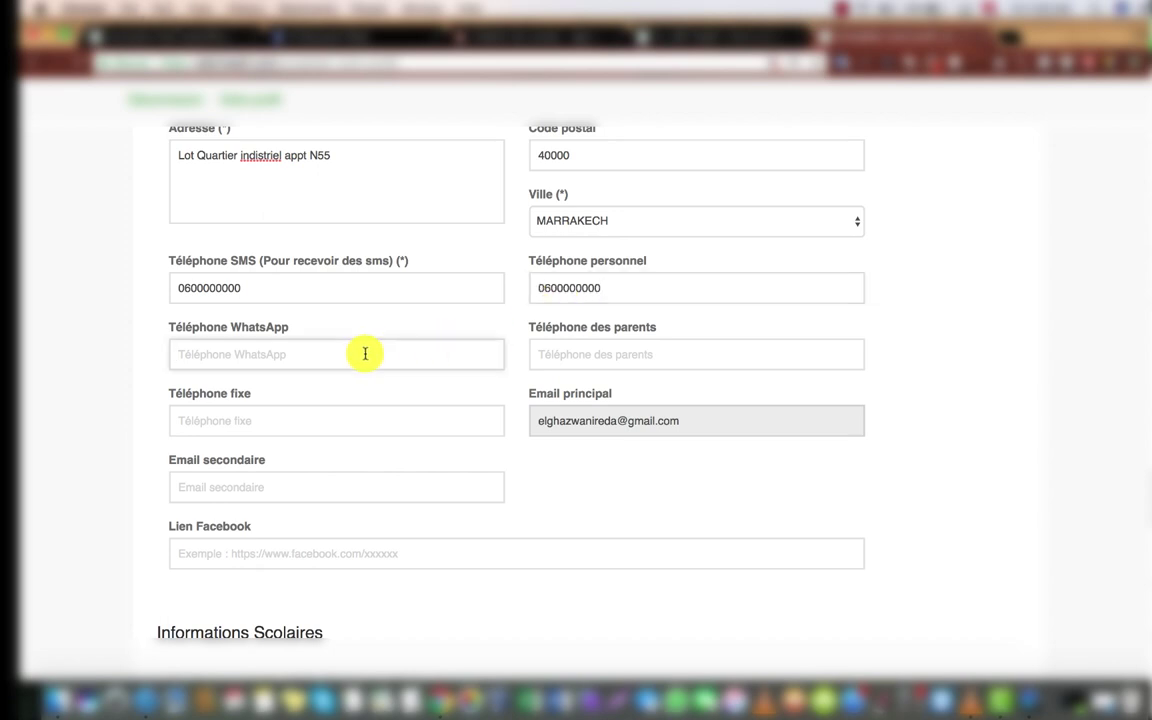
key("super+v")
Step: Enter the parents' phone number and the landline (fixe) number
left_click(615, 358)
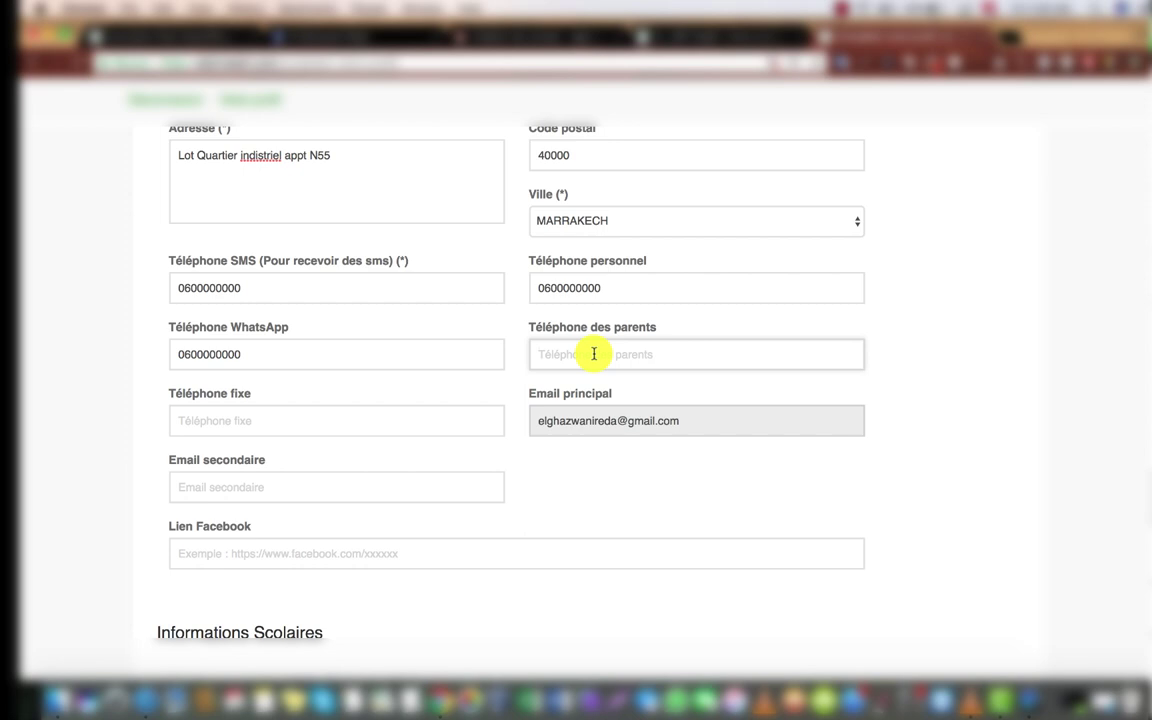
type("06111")
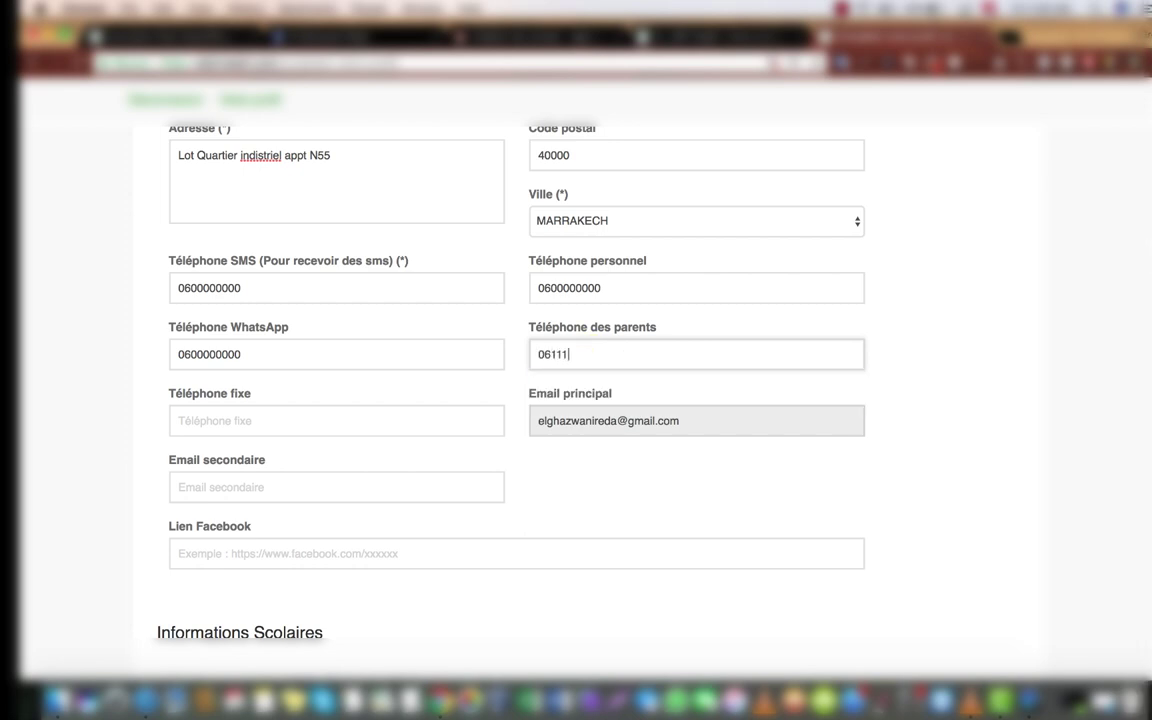
type("11111")
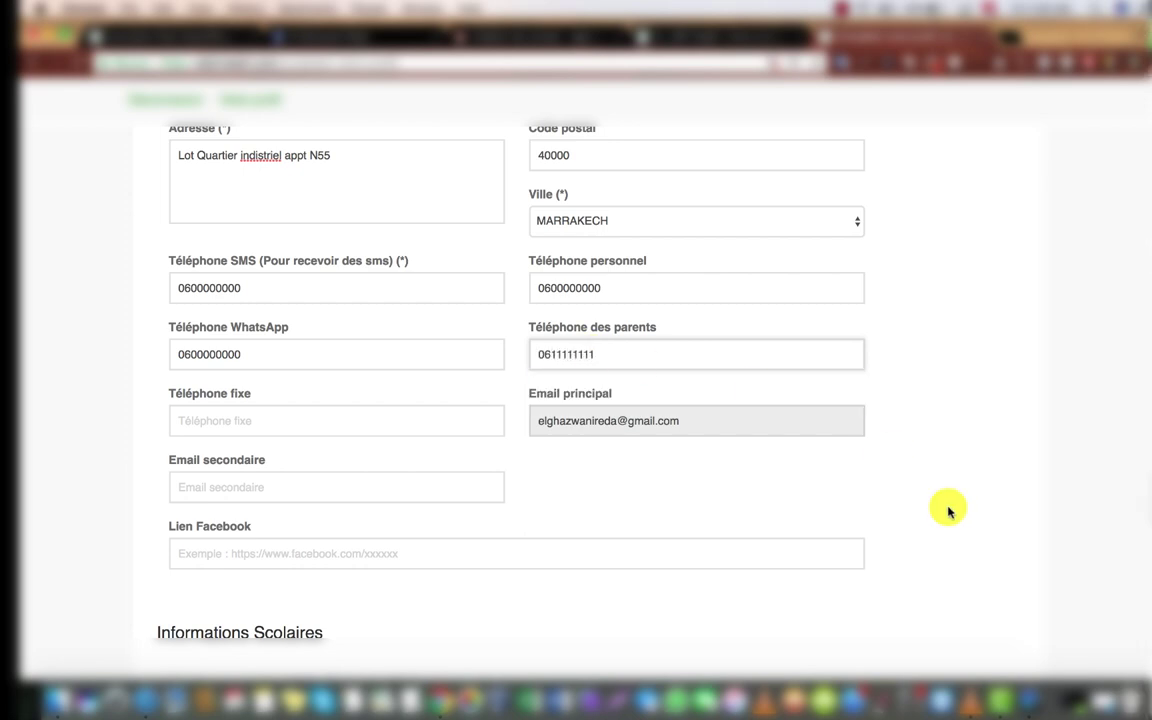
scroll(1148, 430, "down", 3)
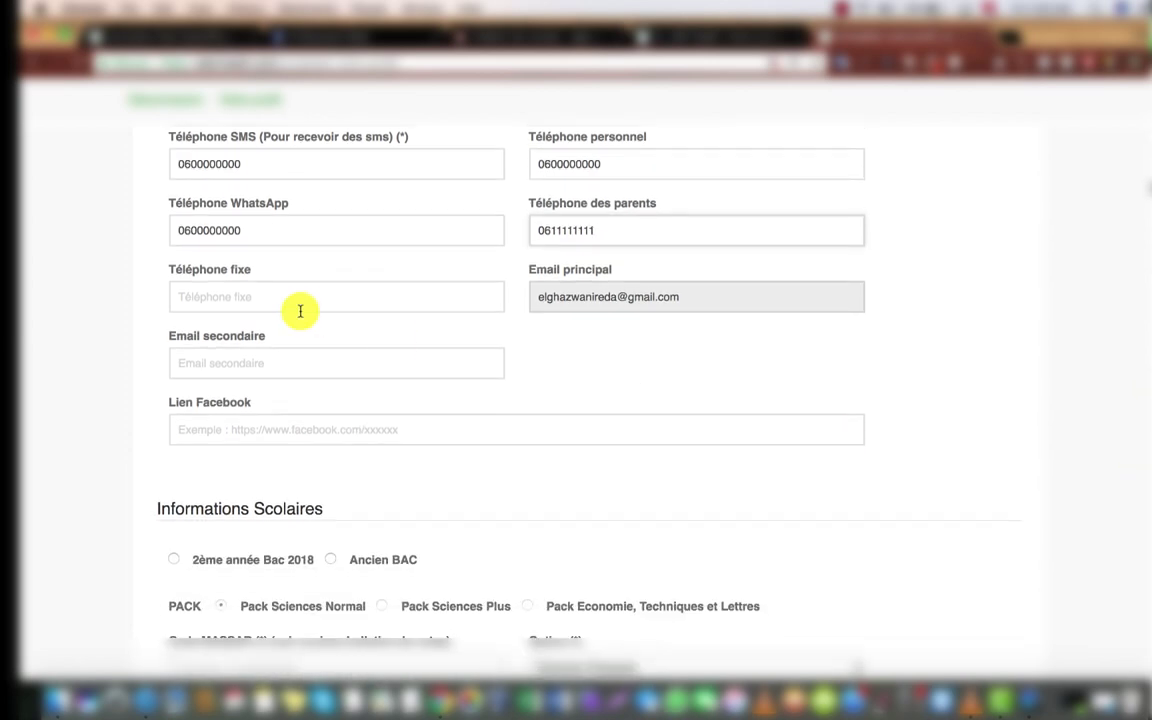
left_click(267, 299)
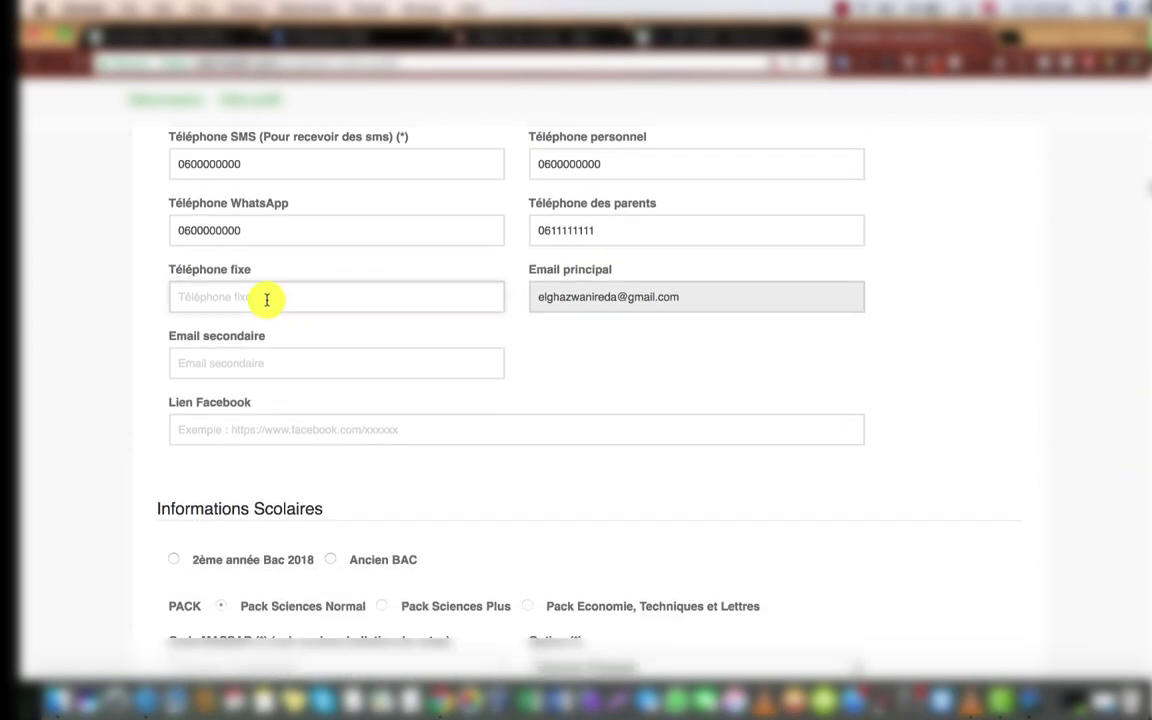
type("0524")
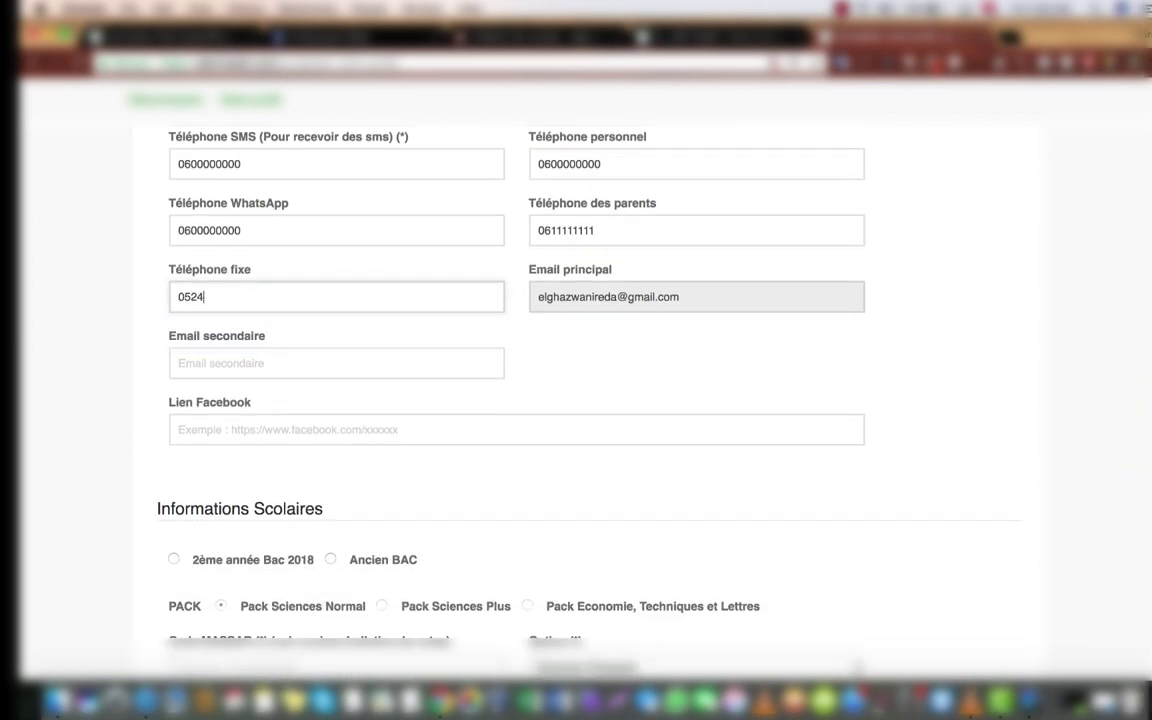
type("000000")
Step: Fill in the secondary e-mail address in Email secondaire
left_click(260, 364)
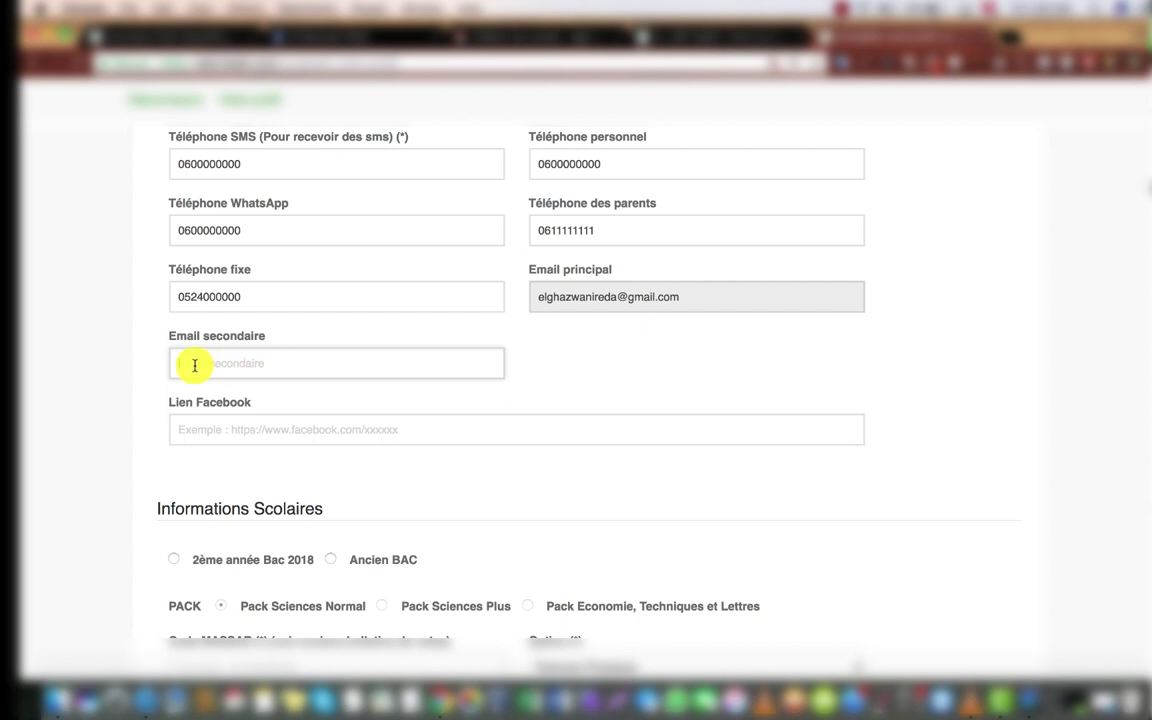
left_click(267, 364)
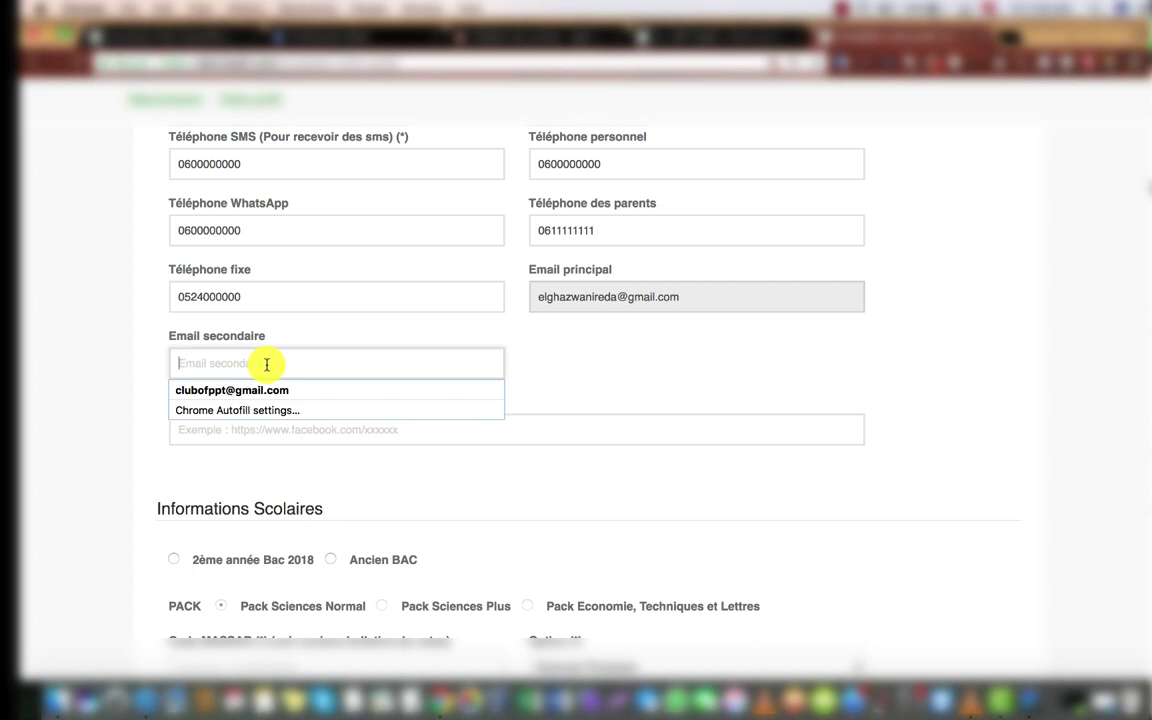
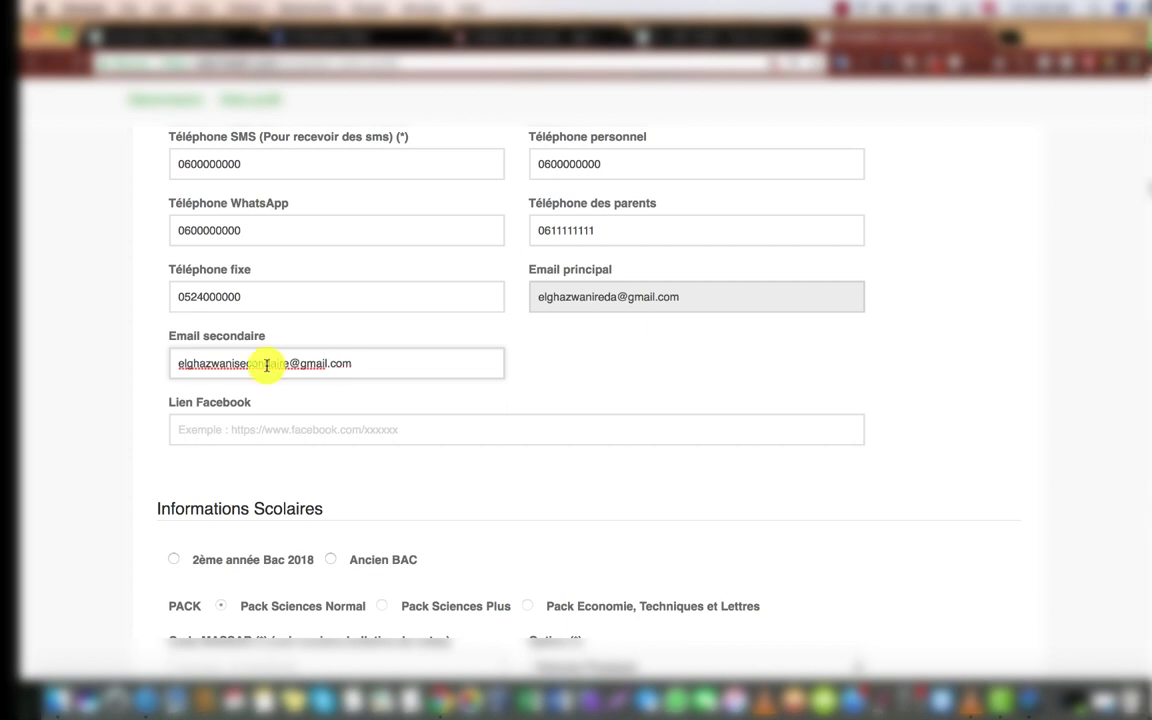
left_click(210, 420)
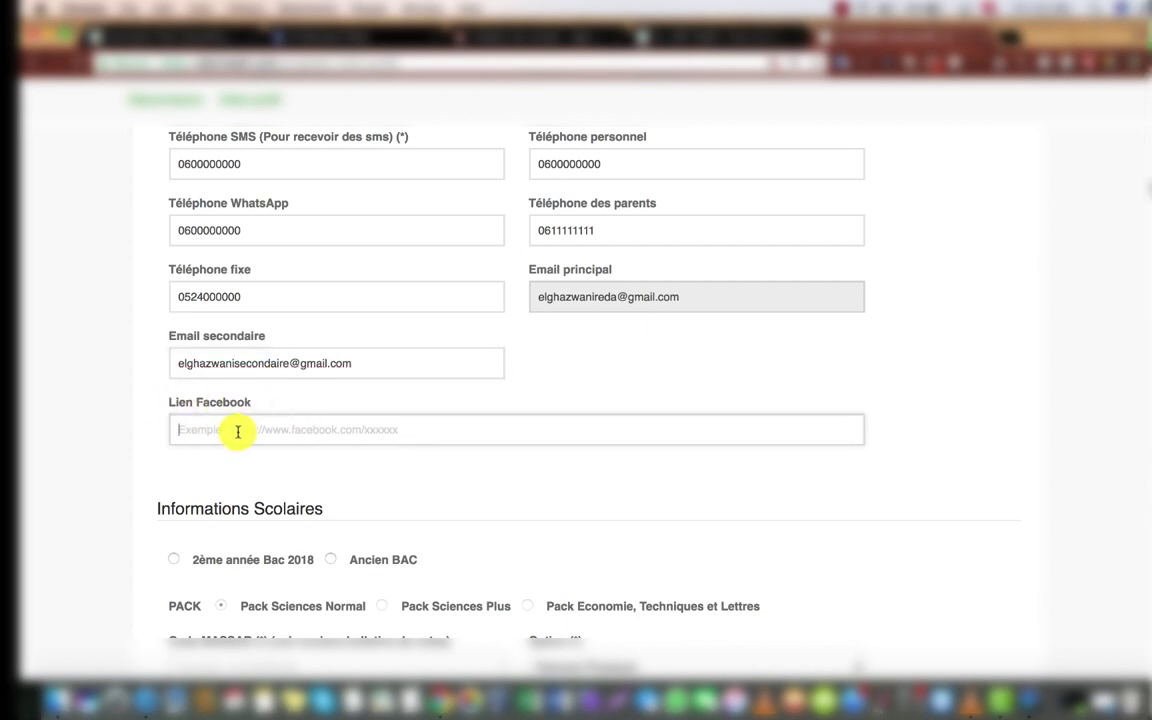
Step: Copy the Facebook profile page's address and paste it into the Lien Facebook field
left_click(330, 37)
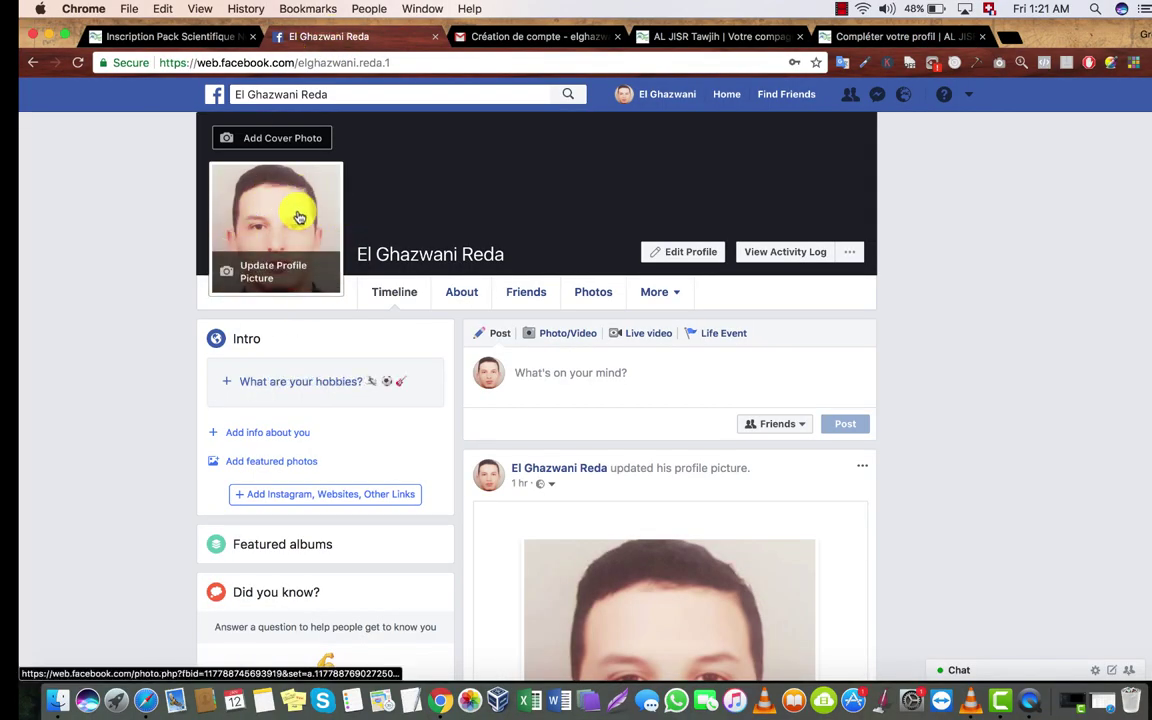
key("super+l")
left_click(295, 65)
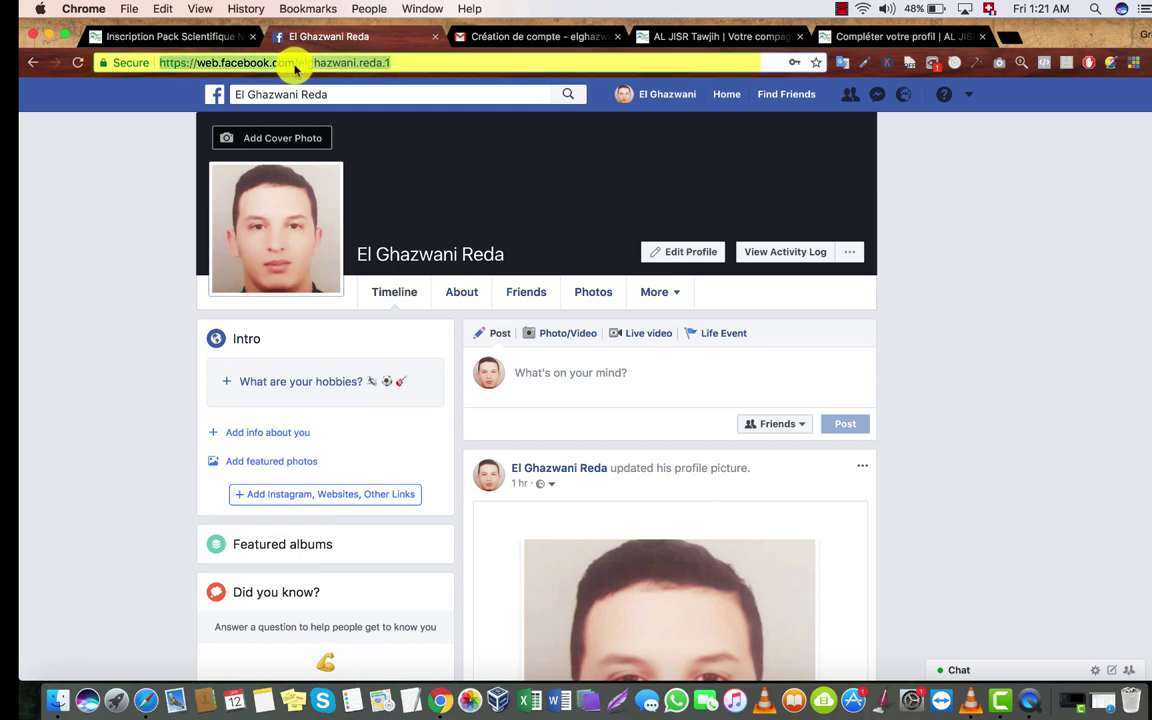
key("super+c")
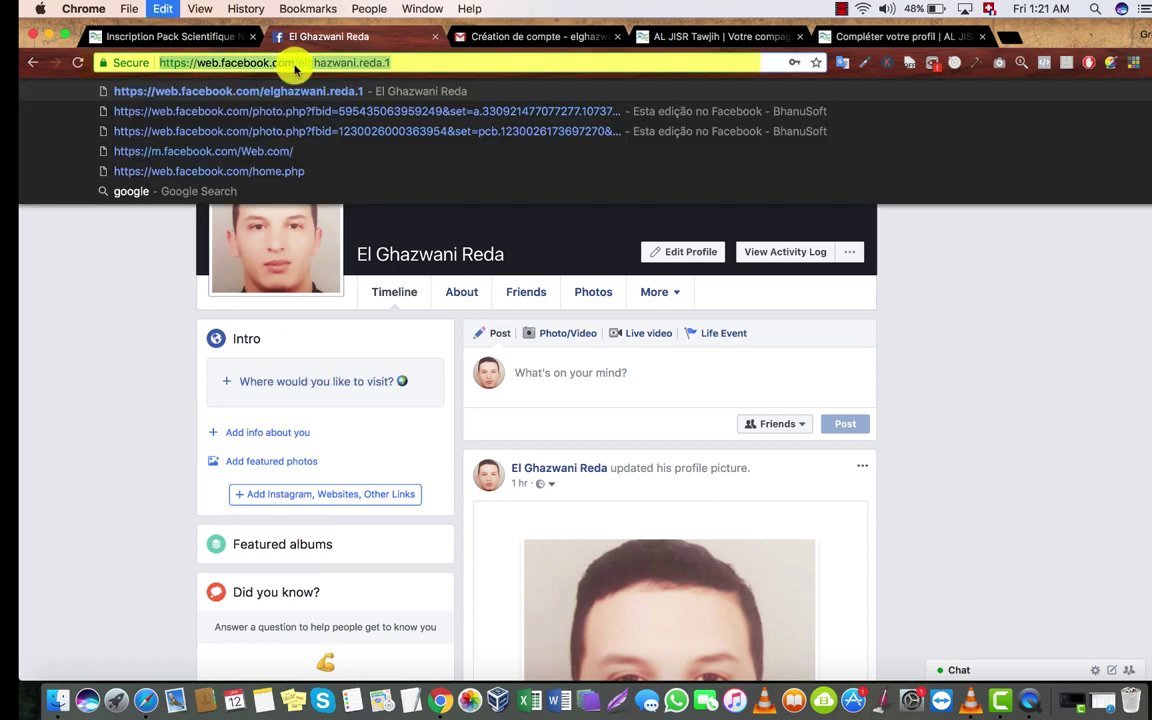
left_click(830, 34)
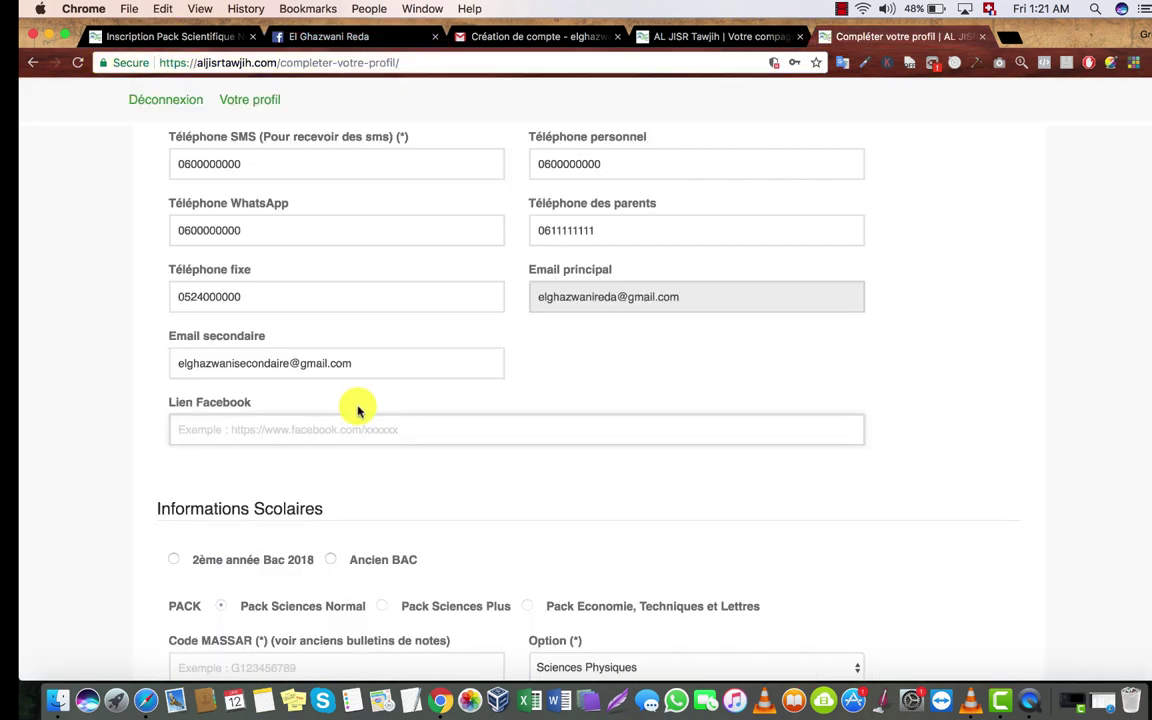
left_click(320, 431)
key("super+v")
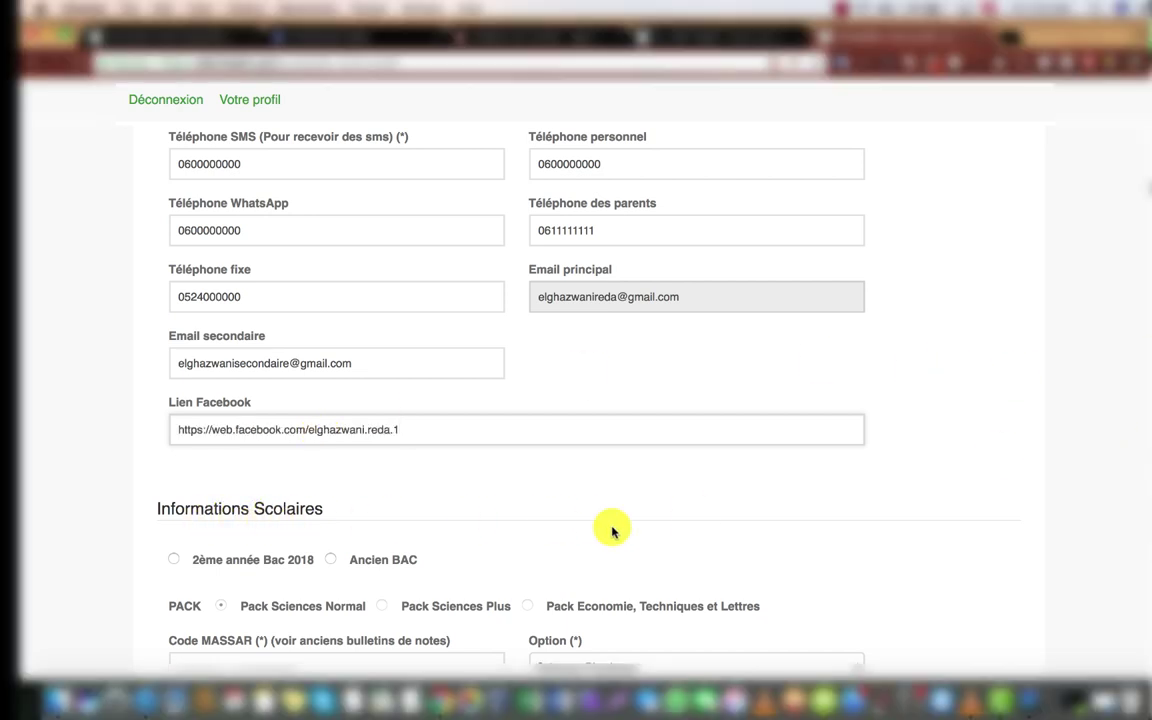
scroll(1147, 455, "up", 10)
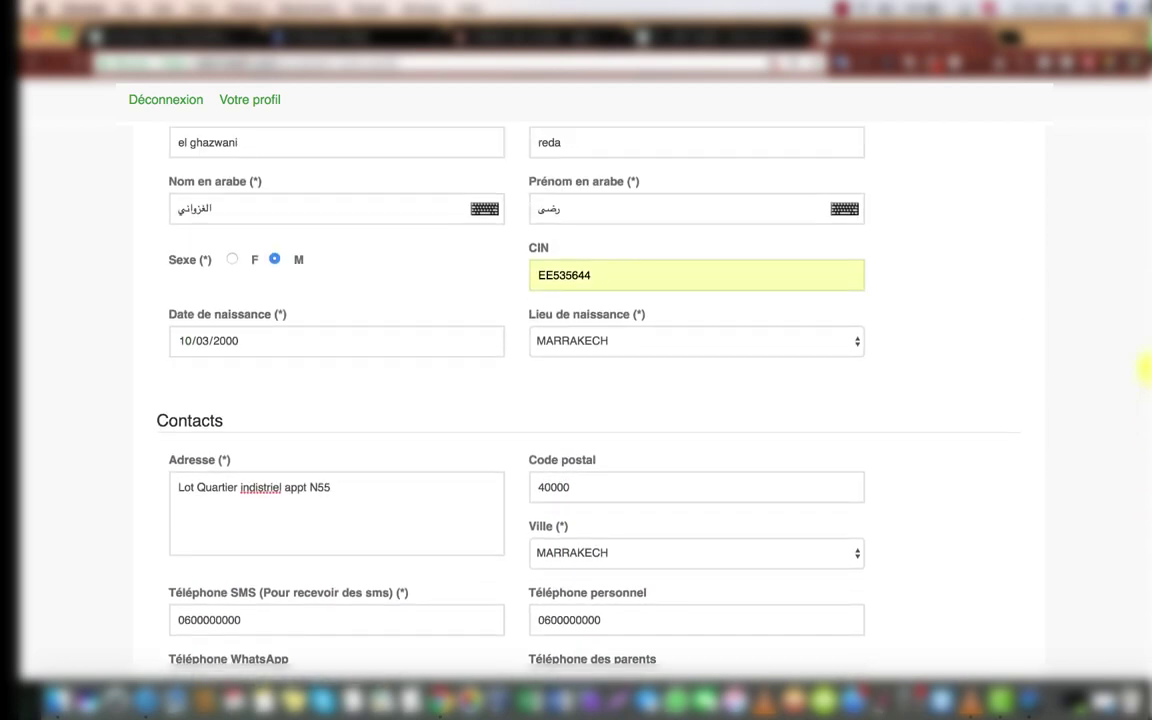
scroll(1146, 325, "down", 2)
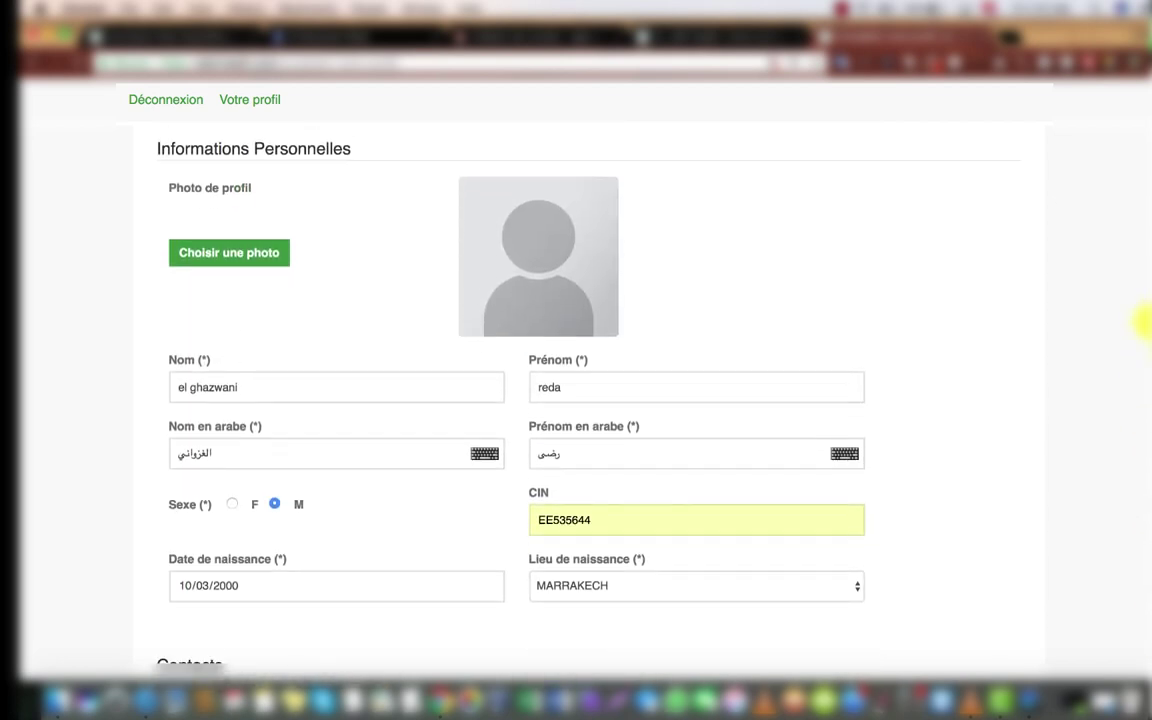
scroll(1141, 330, "down", 15)
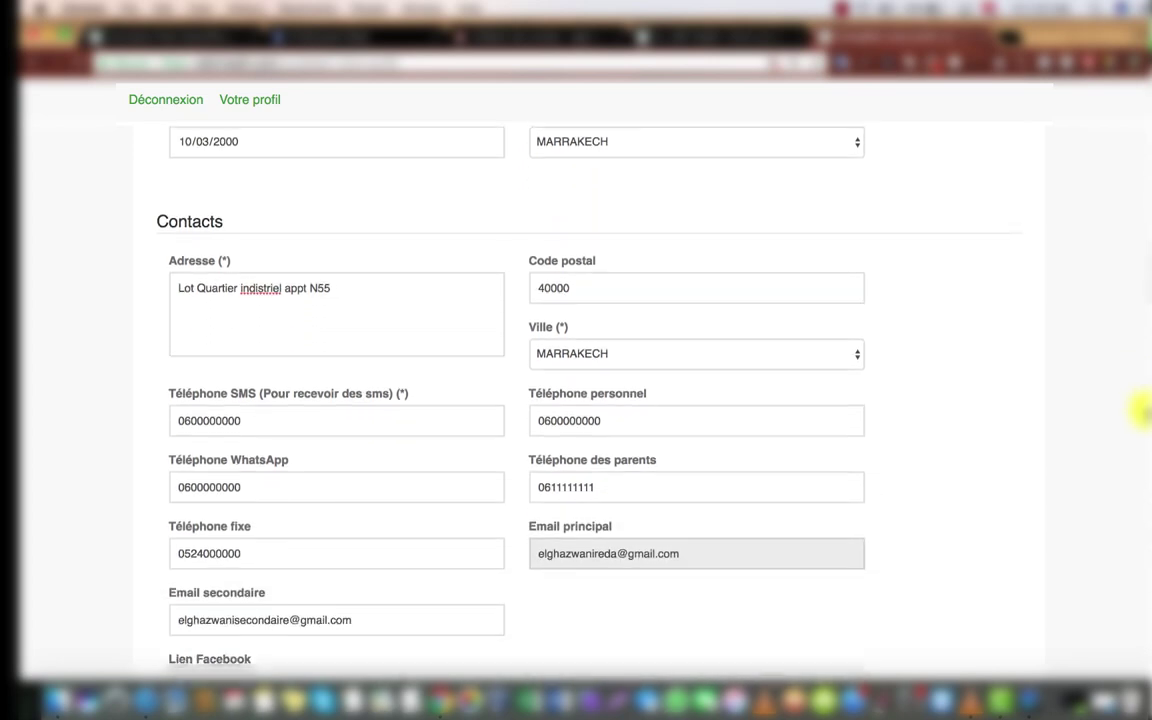
scroll(1140, 465, "down", 7)
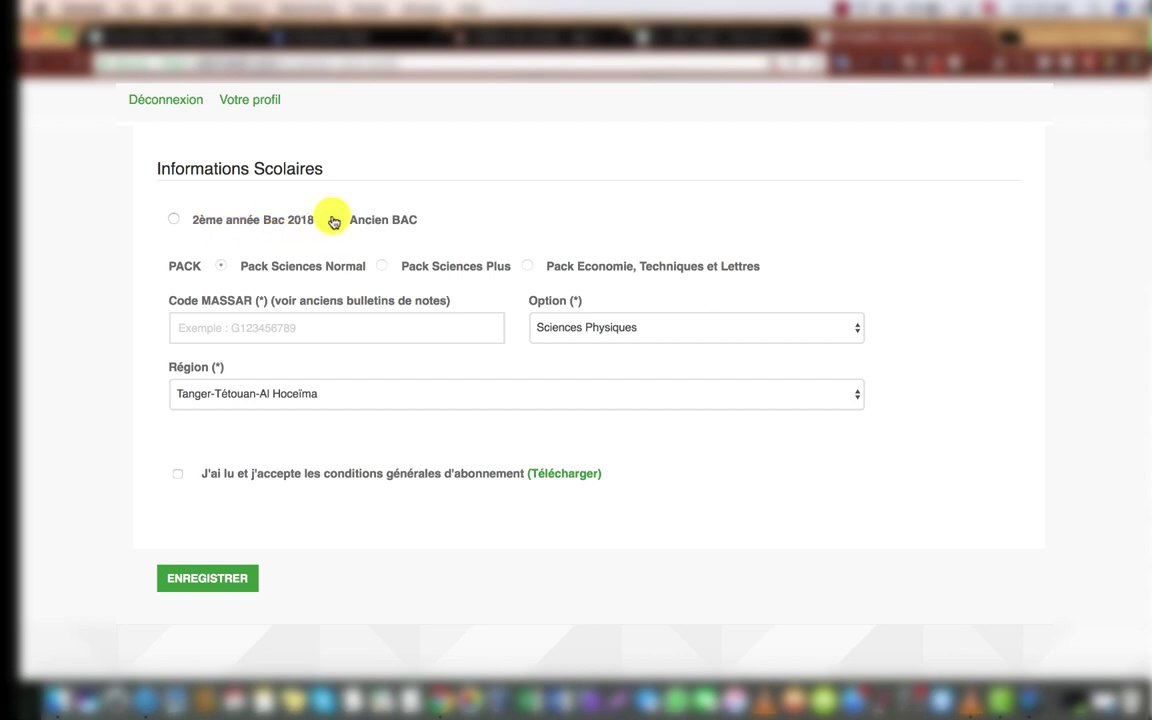
Step: Select '2ème année Bac 2018' as the bac status under Informations Scolaires
left_click(175, 220)
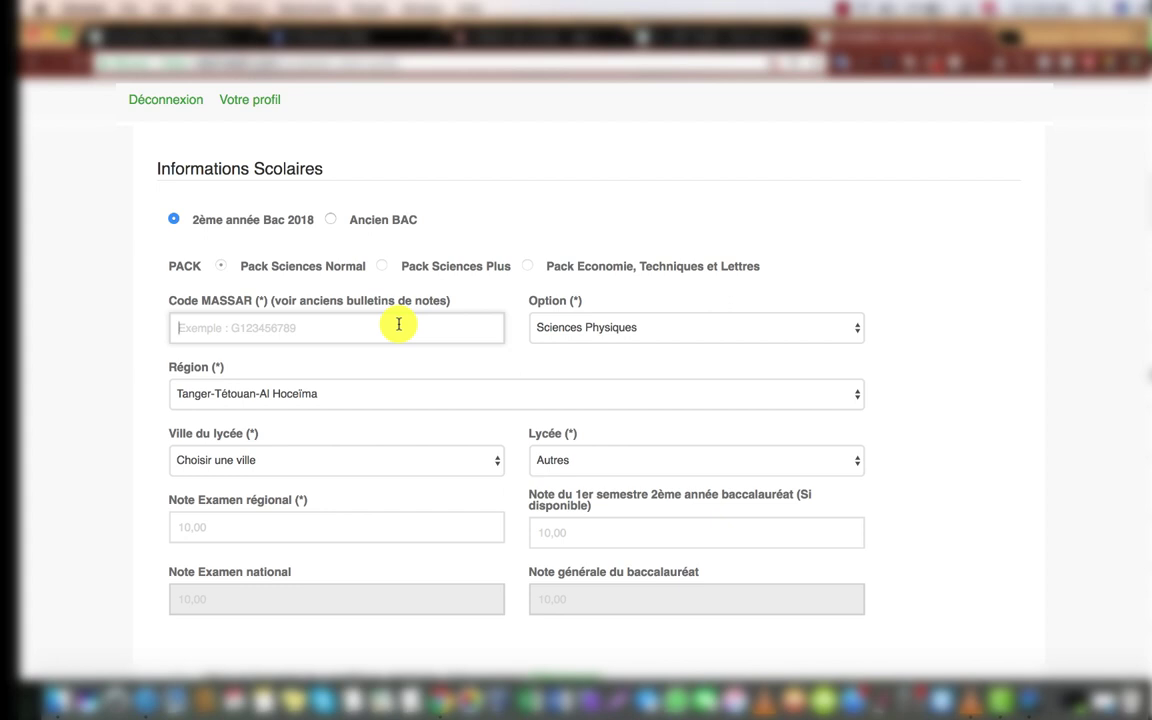
Step: Enter the student's MASSAR code and choose Sciences Maths A as the option
left_click(369, 330)
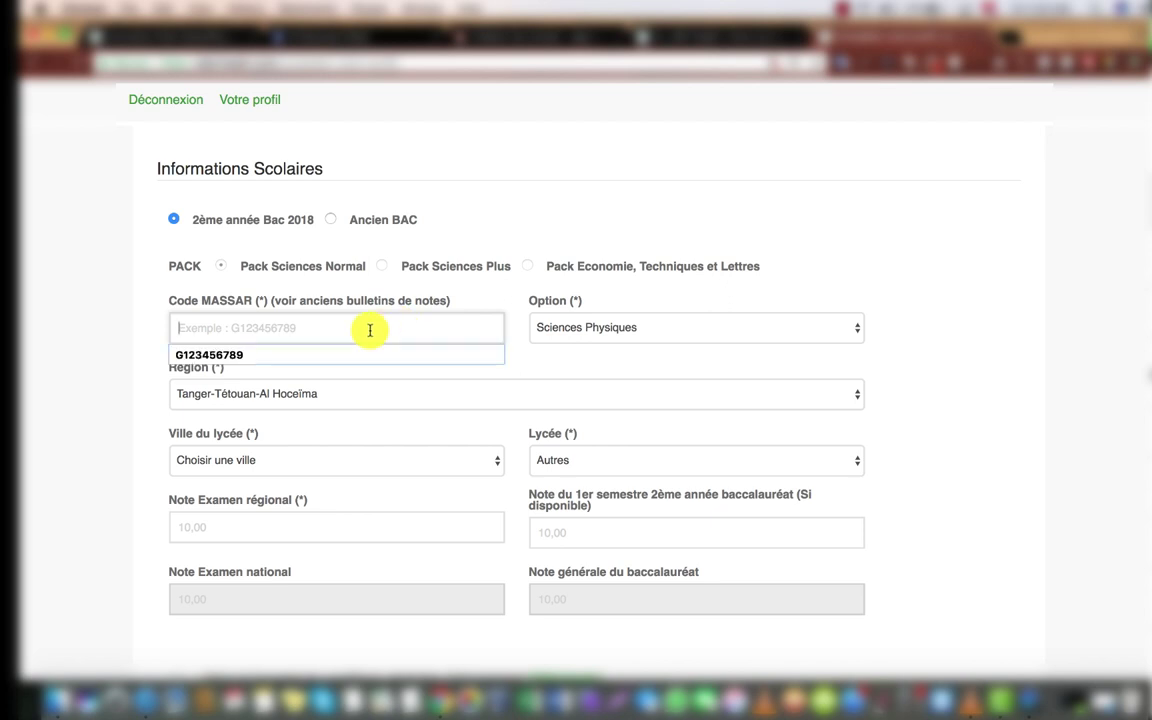
type("G")
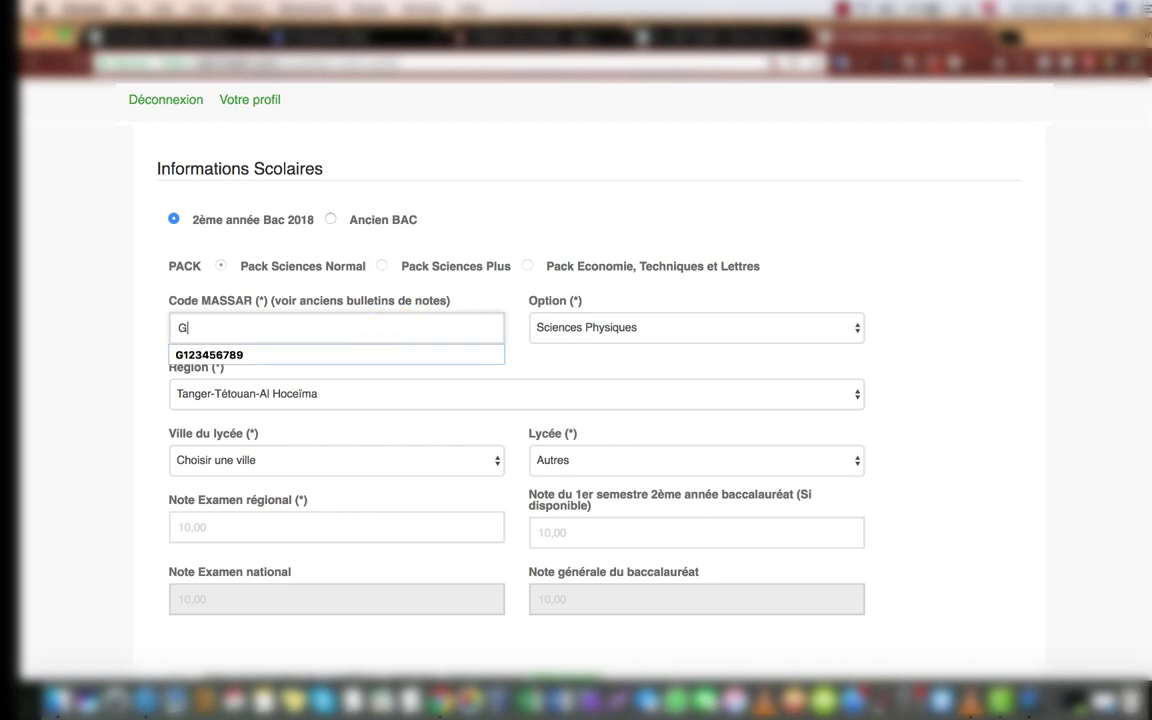
type("123456789")
left_click(665, 323)
left_click(612, 358)
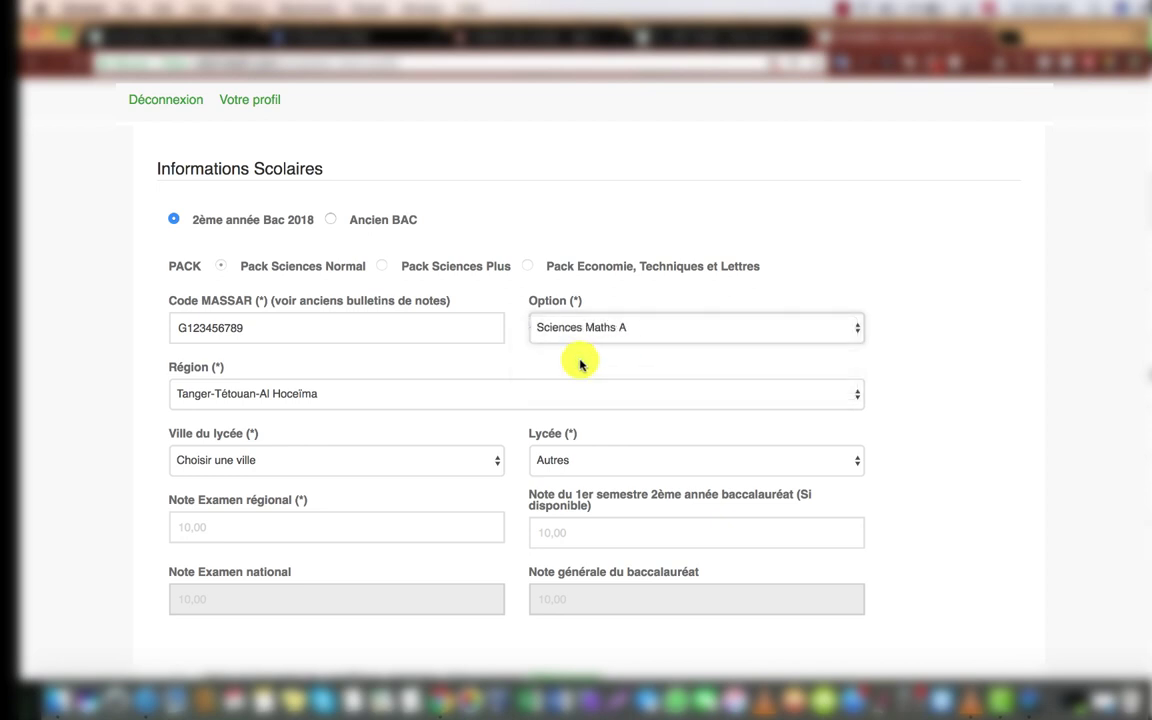
Step: Set the region to Marrakech-Safi and the lycée to AL IRFANE in MARRAKECH
left_click(429, 393)
left_click(316, 484)
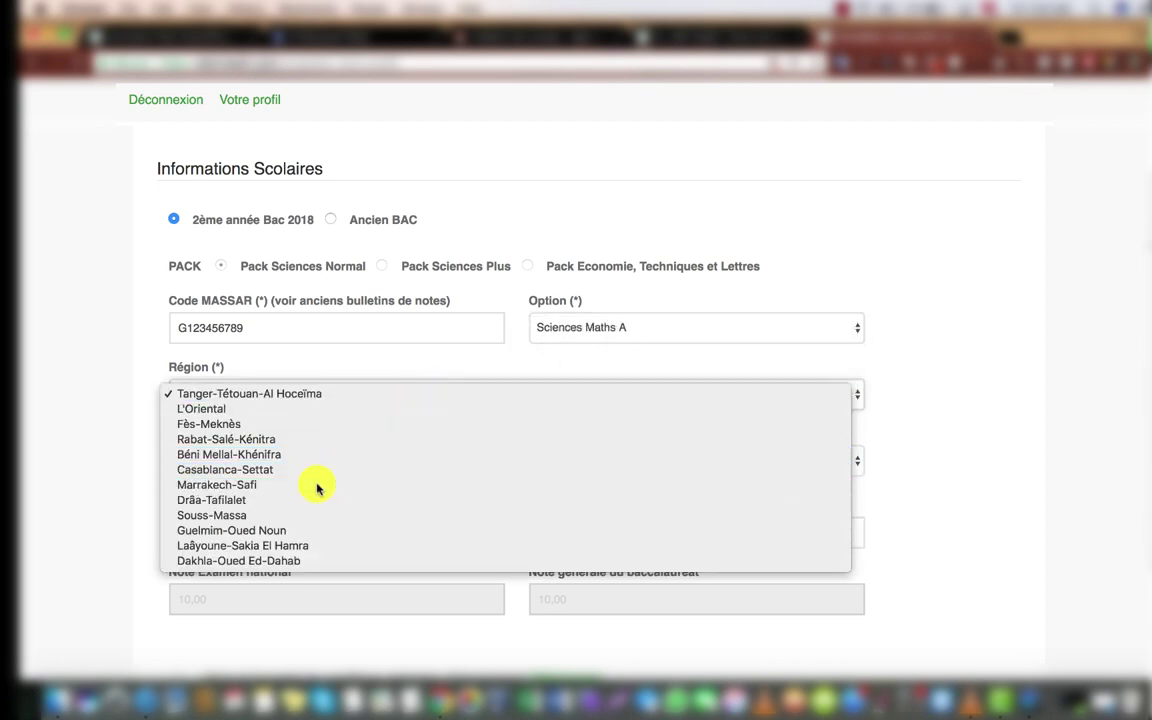
left_click(266, 466)
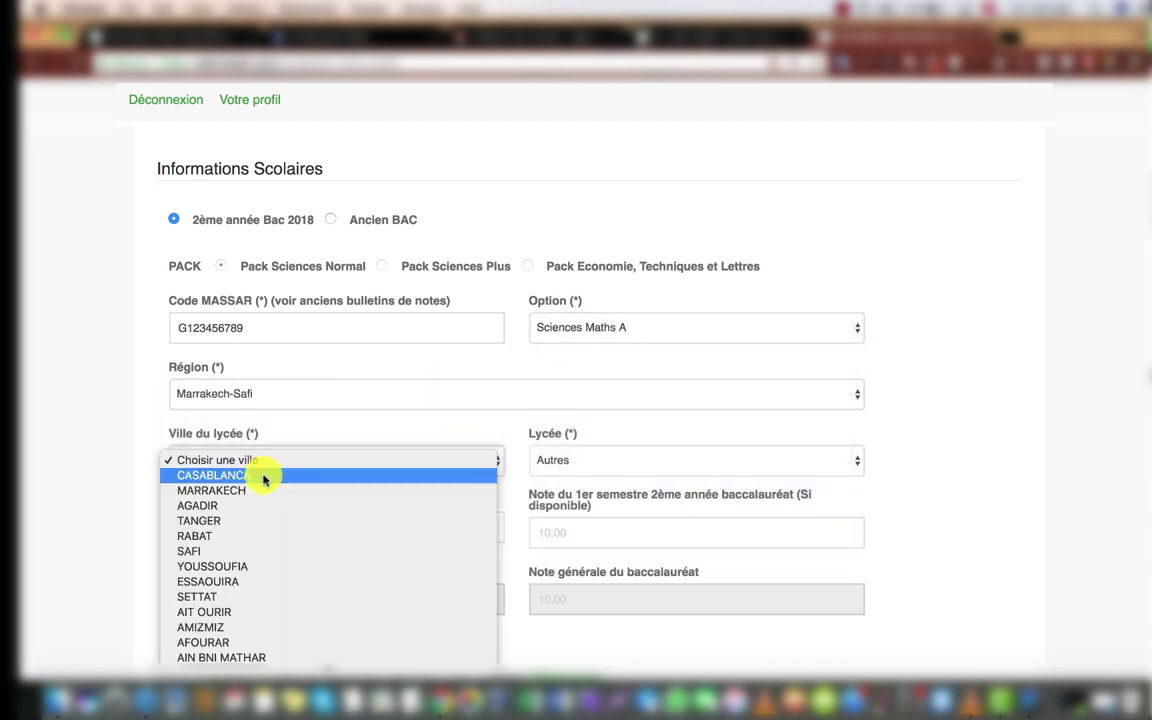
left_click(265, 483)
left_click(581, 459)
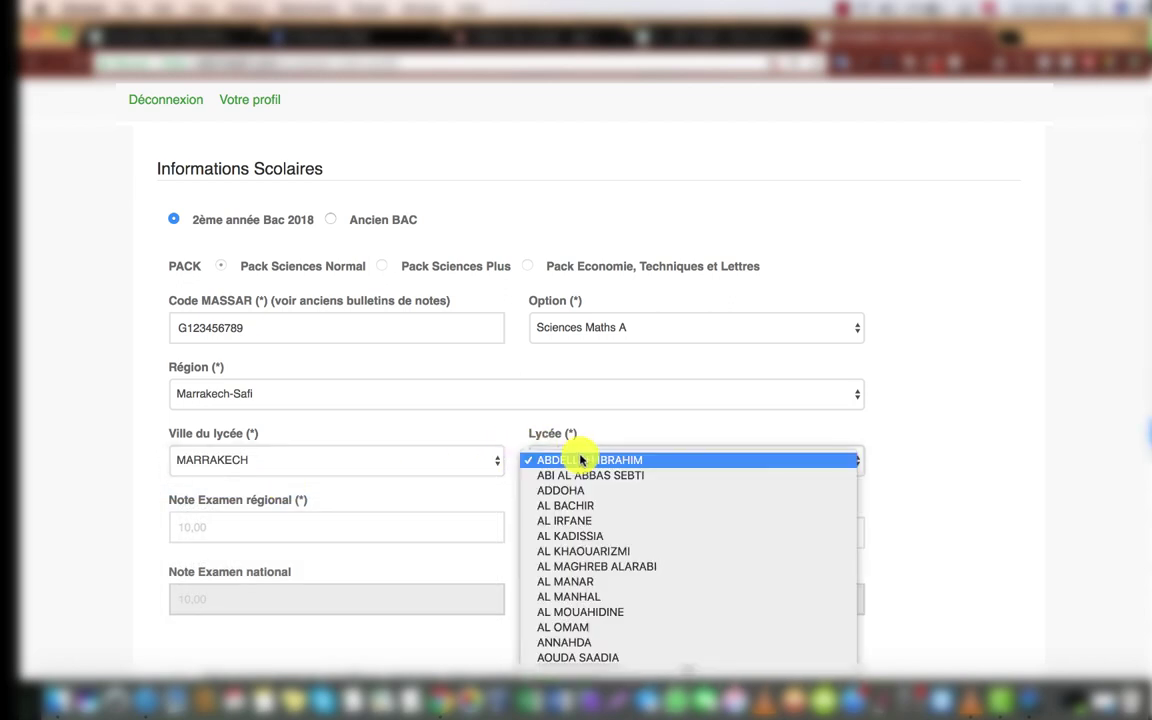
left_click(566, 522)
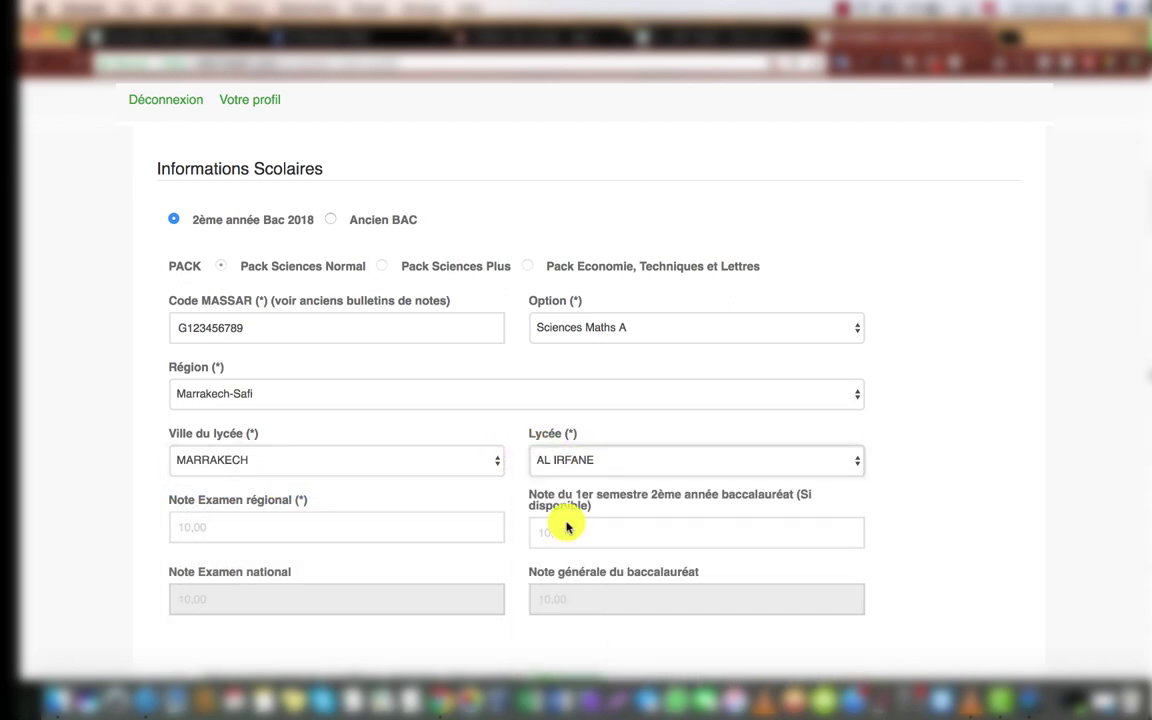
Step: Enter 14 as the regional exam grade (Note Examen régional)
left_click(328, 527)
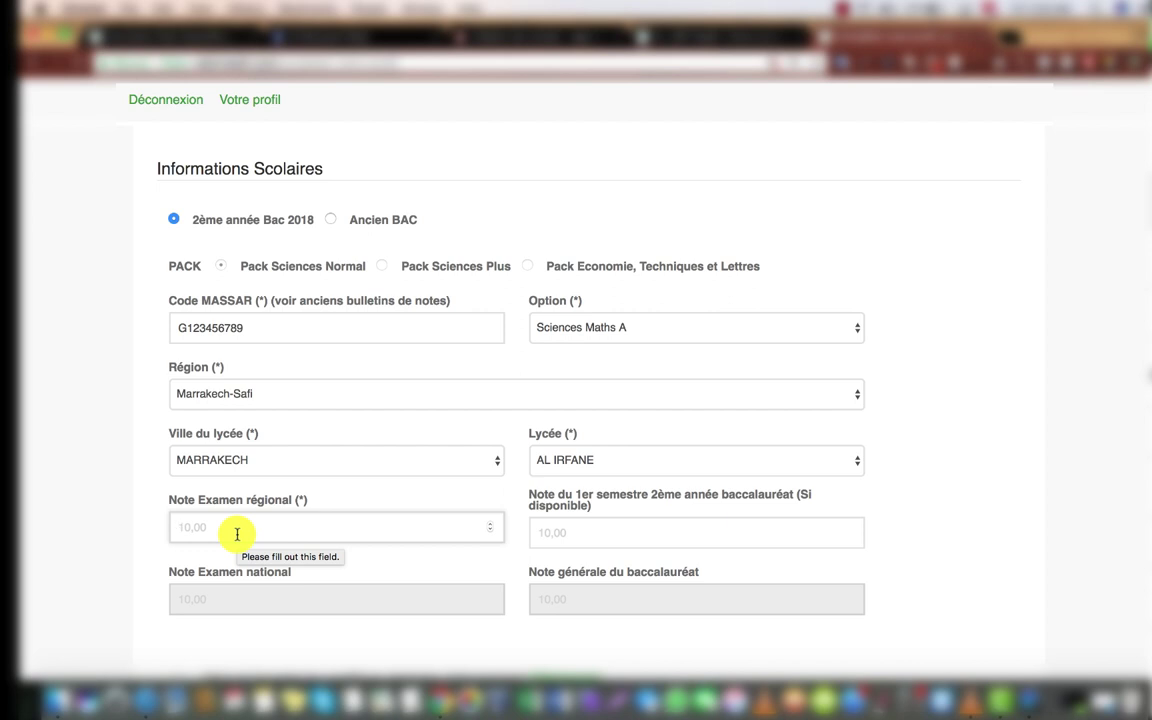
type("14")
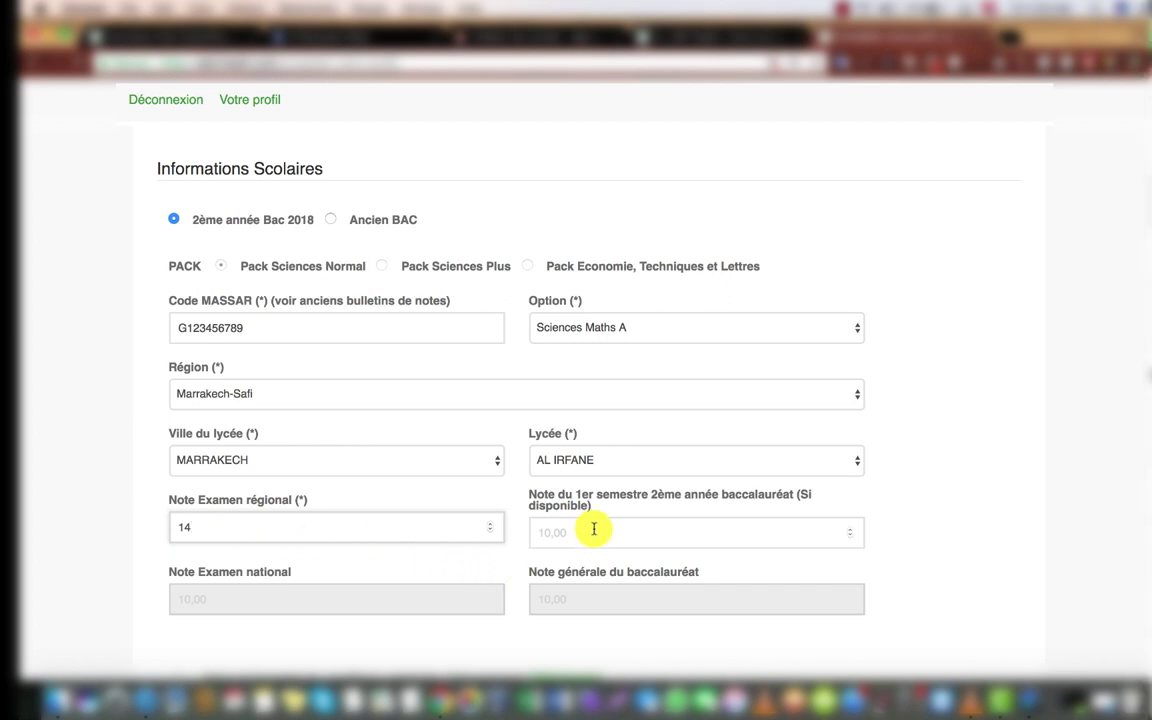
left_click(593, 529)
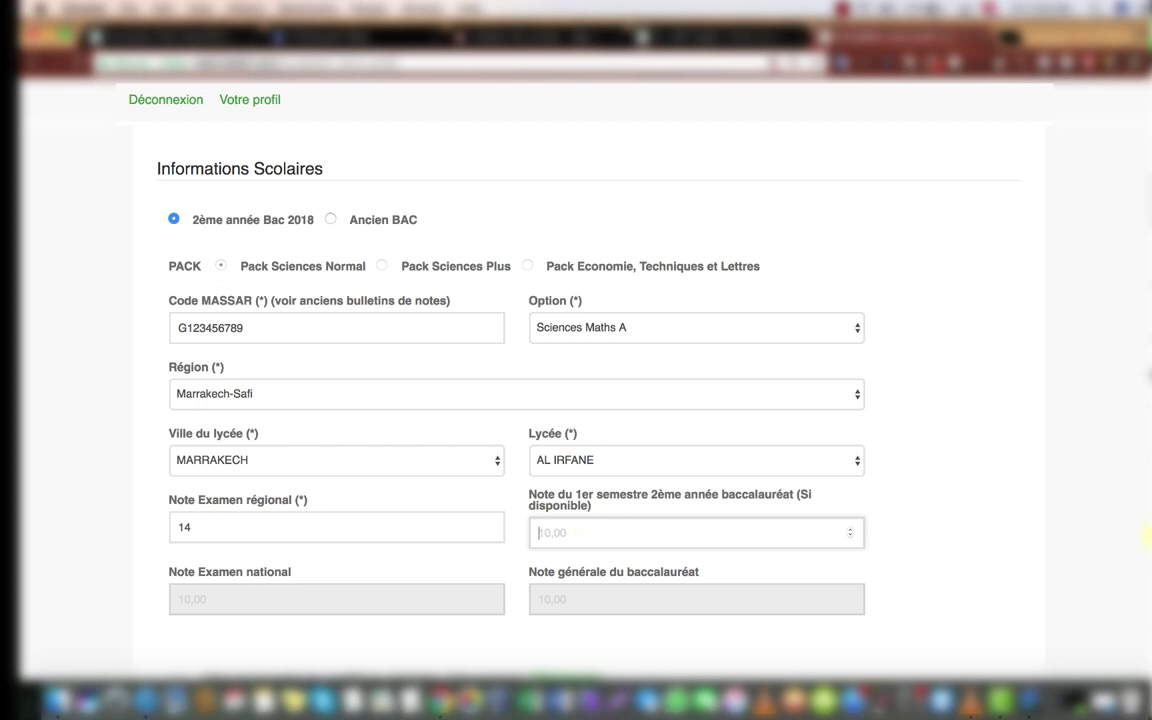
Step: Accept the general subscription terms and view the Contrat-1.pdf contract before returning to the form
scroll(593, 529, "down", 5)
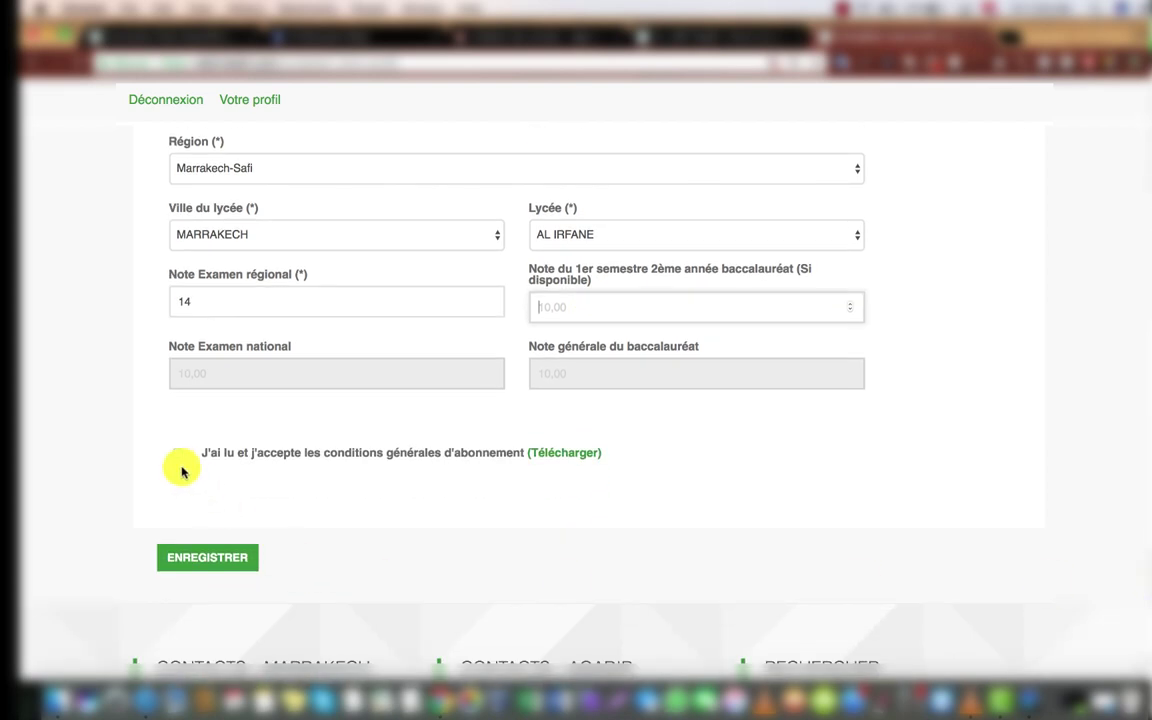
left_click(177, 454)
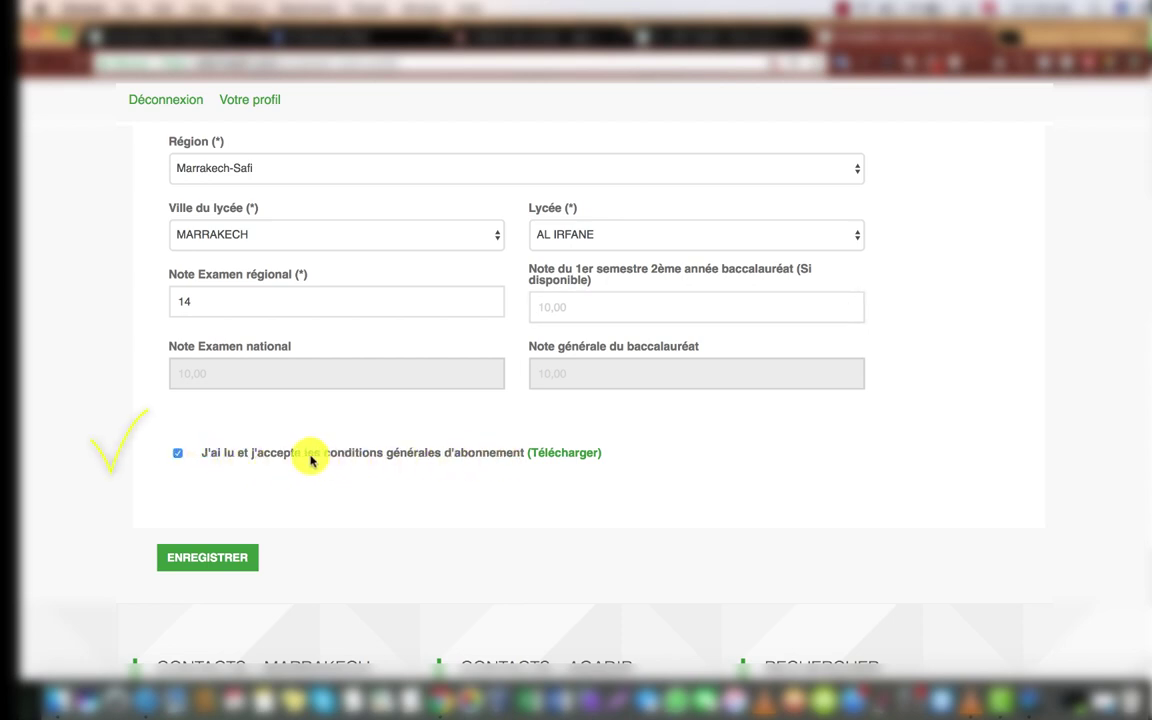
left_click(563, 455)
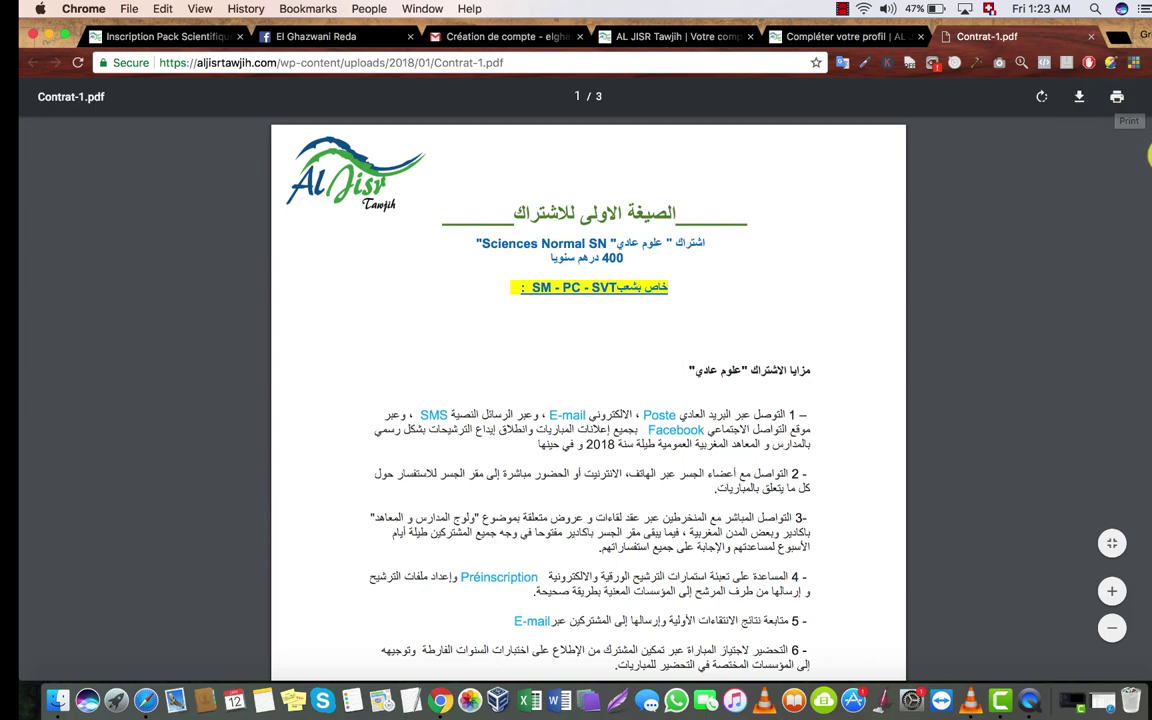
mouse_move(1150, 155)
left_mouse_down()
mouse_move(1150, 530)
mouse_move(1150, 130)
left_mouse_up()
left_click(866, 38)
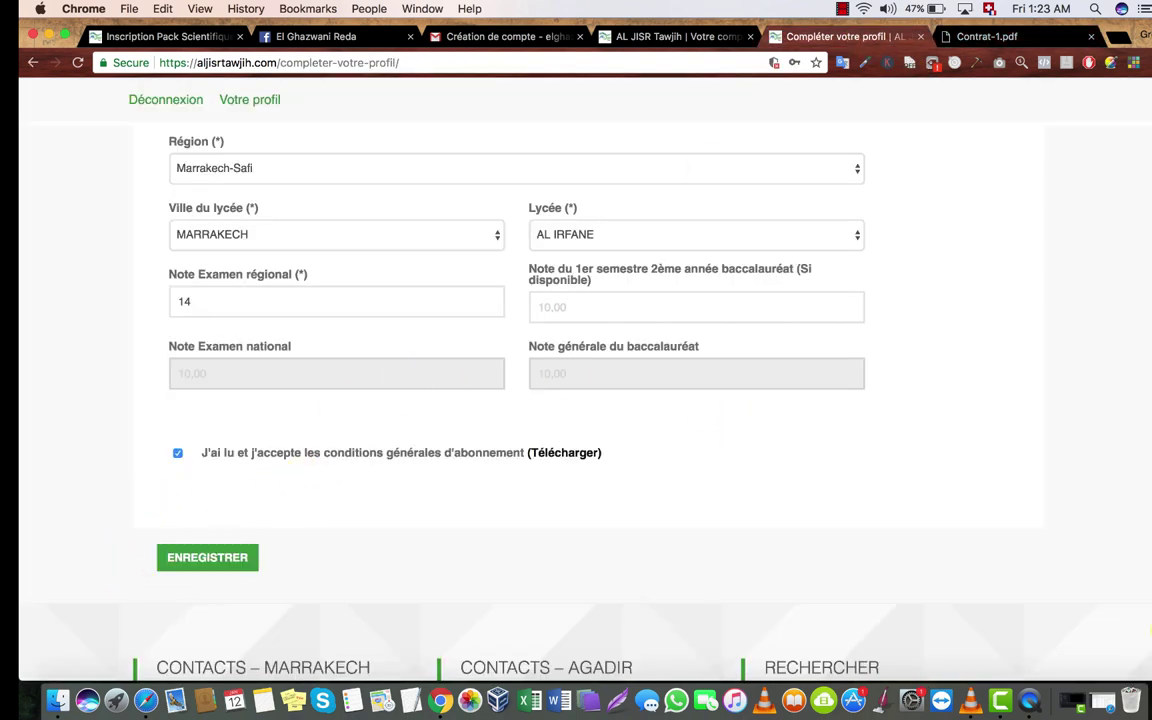
Step: Upload moi.png as the profile photo and save the profile with ENREGISTRER
left_click_drag(1148, 601, 1149, 368)
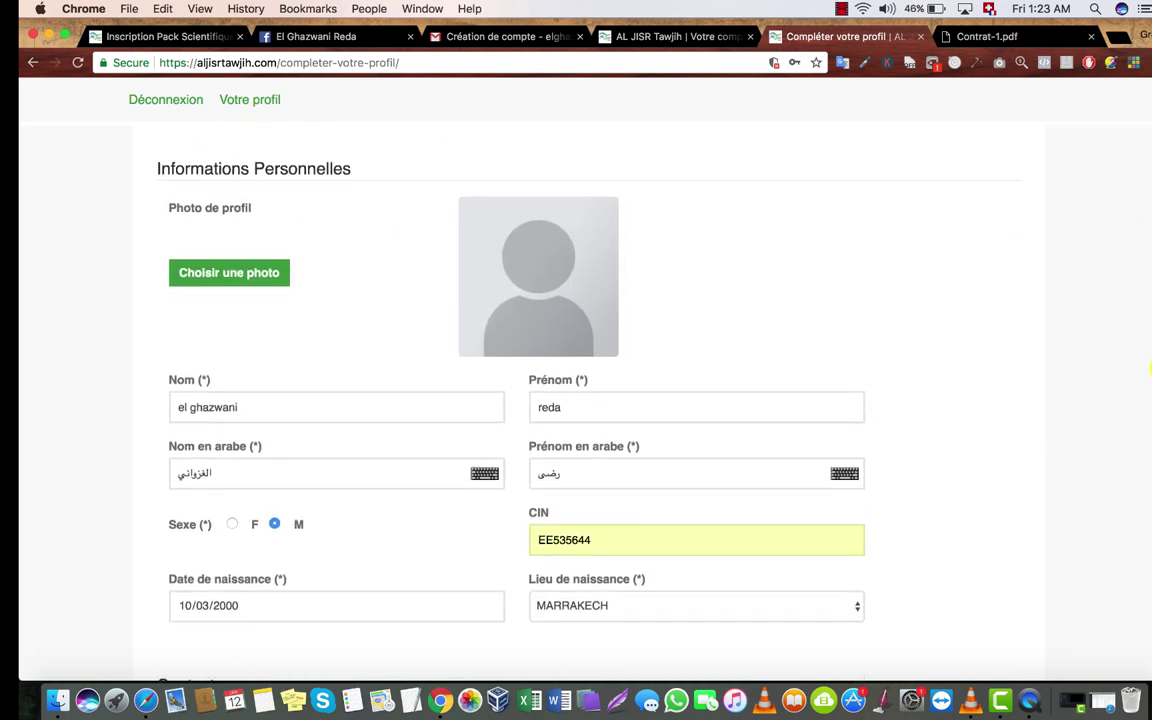
left_click(248, 279)
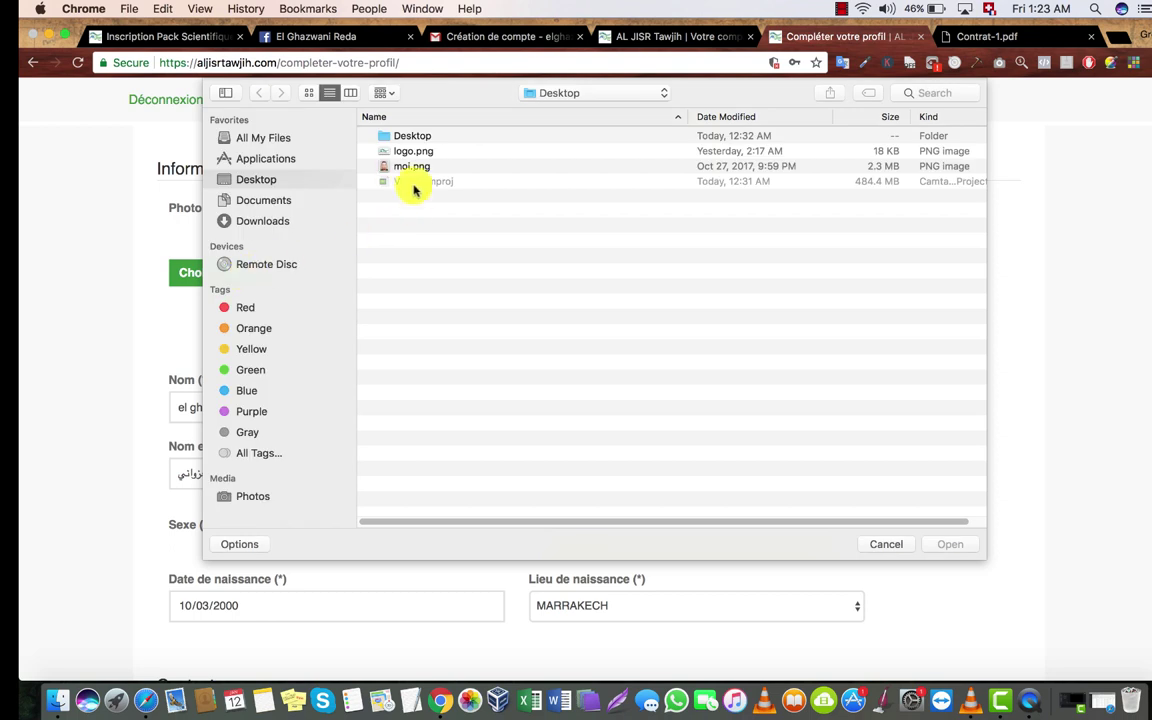
left_click(408, 167)
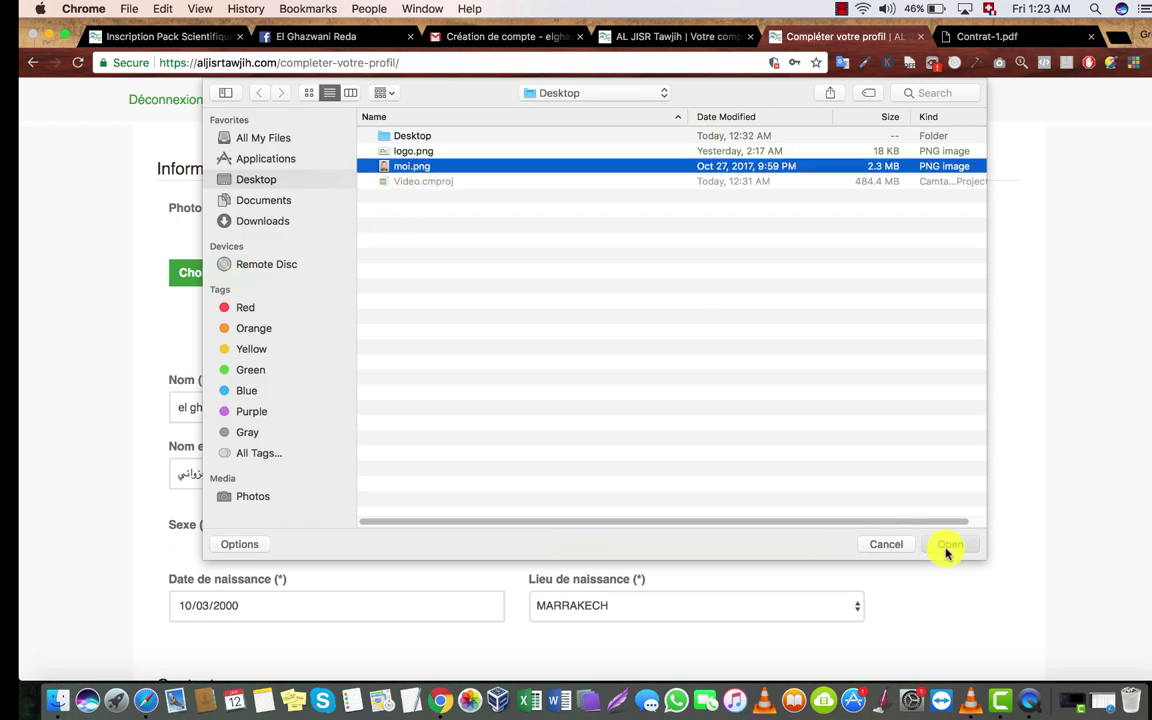
left_click(948, 546)
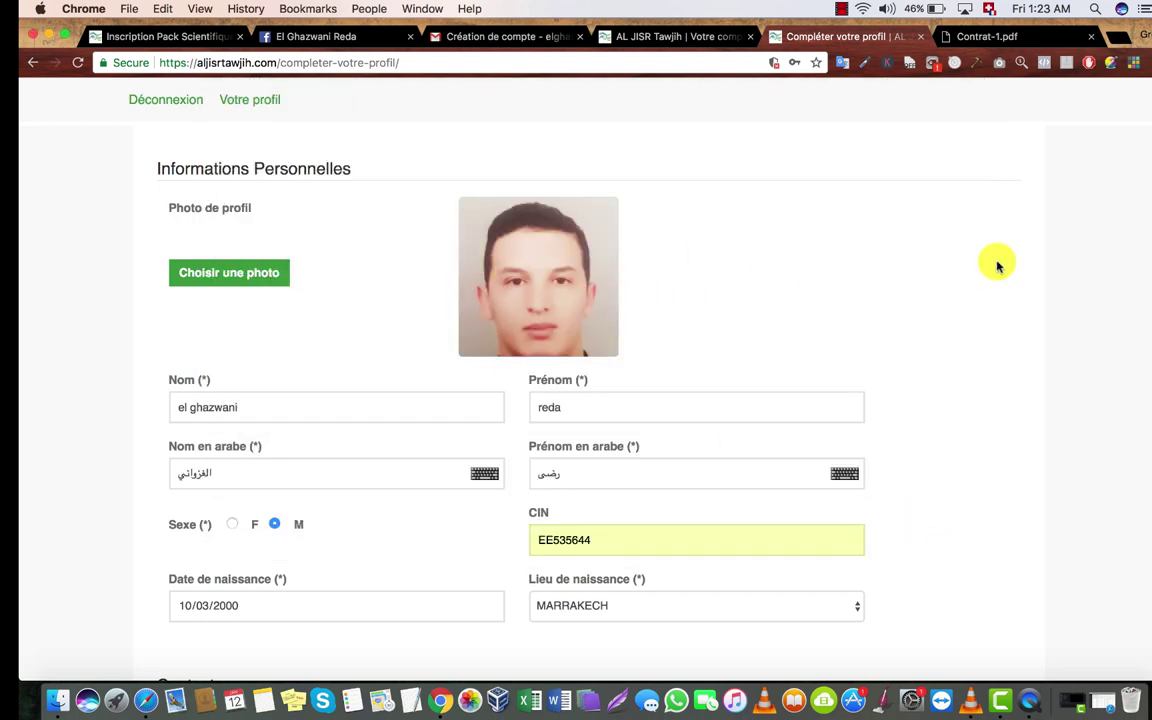
scroll(1148, 300, "down", 20)
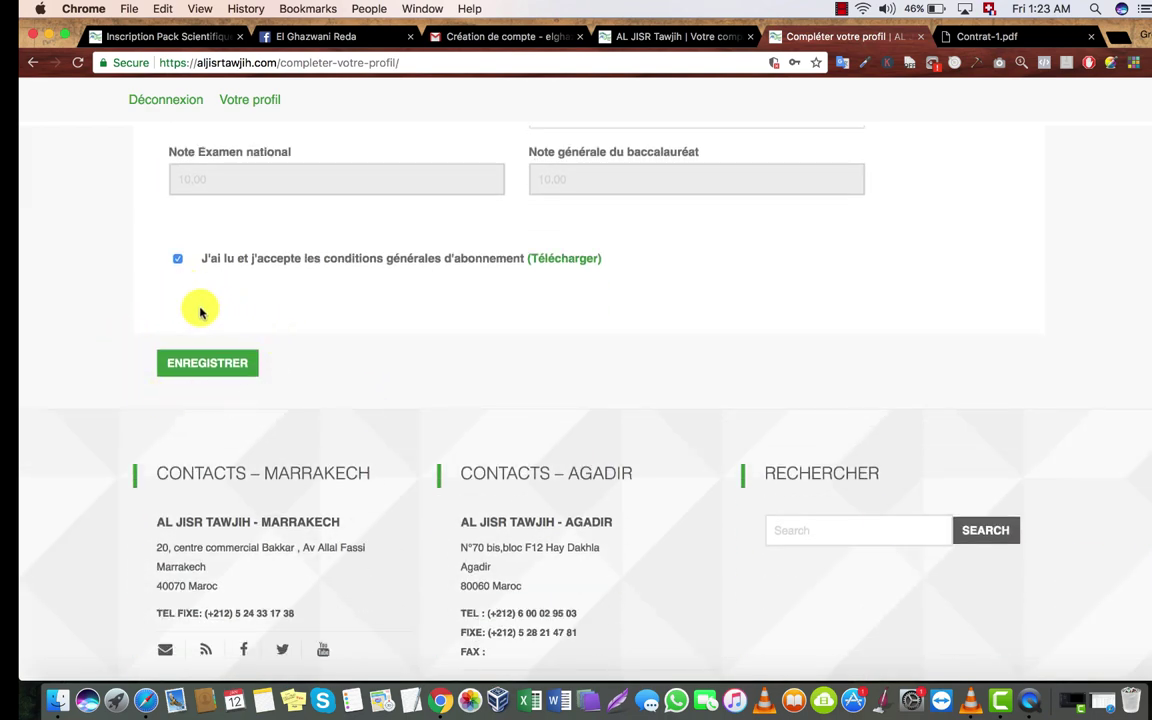
left_click(203, 365)
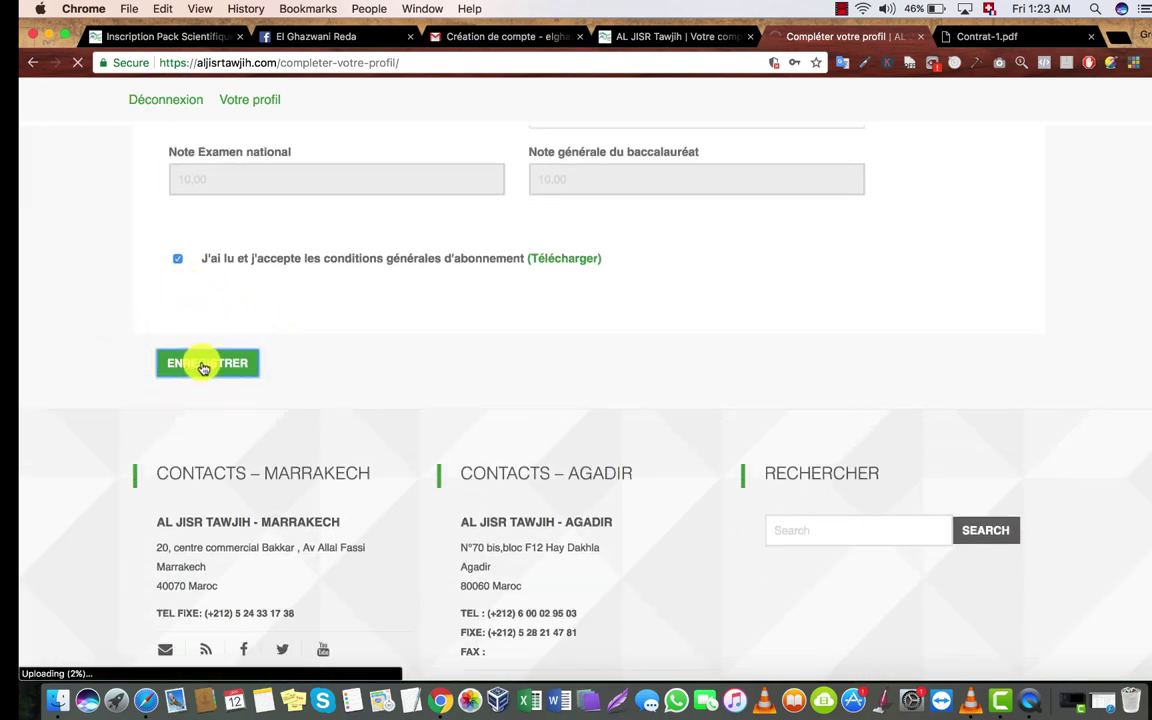